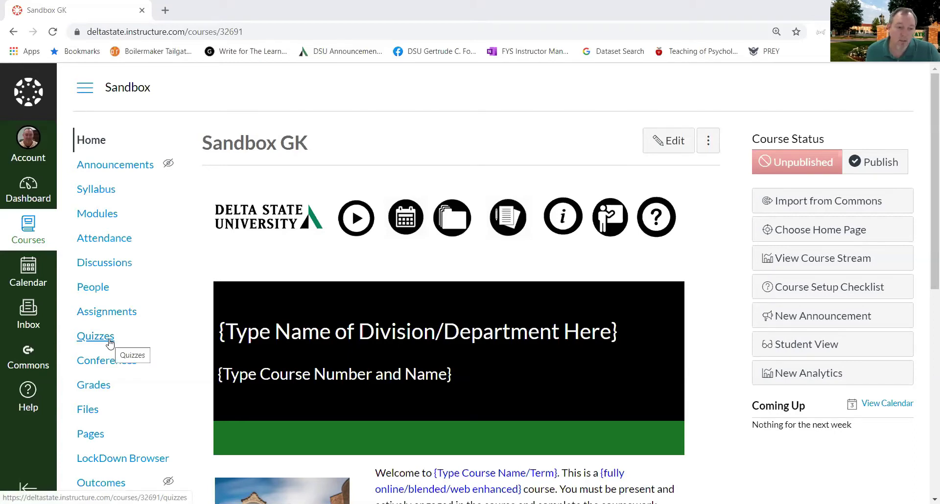
- Go from Quizzes to the course's Manage Question Banks page
{"action": "left_click", "coordinate": [109, 343]}
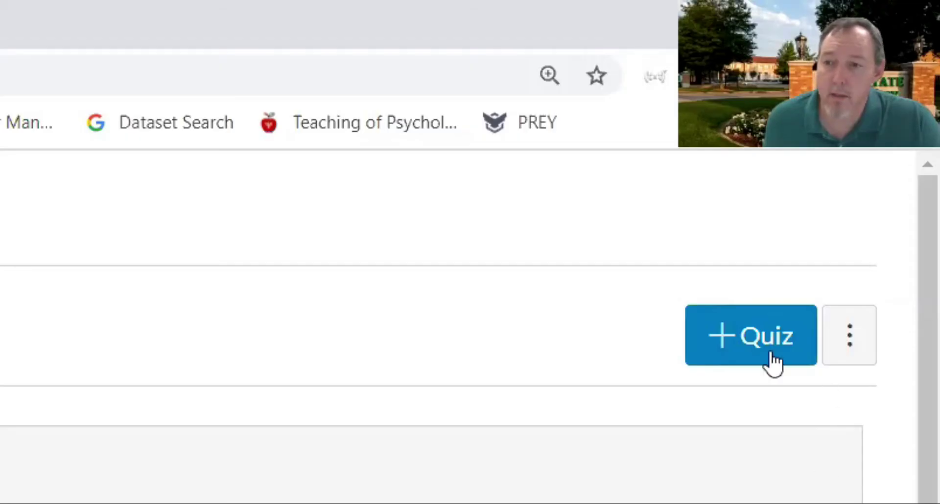
{"action": "left_click", "coordinate": [862, 341]}
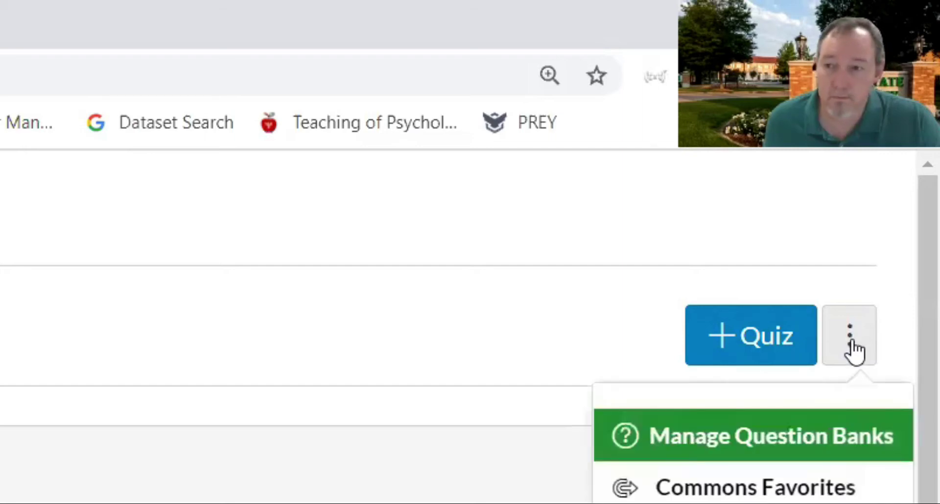
{"action": "left_click", "coordinate": [815, 441]}
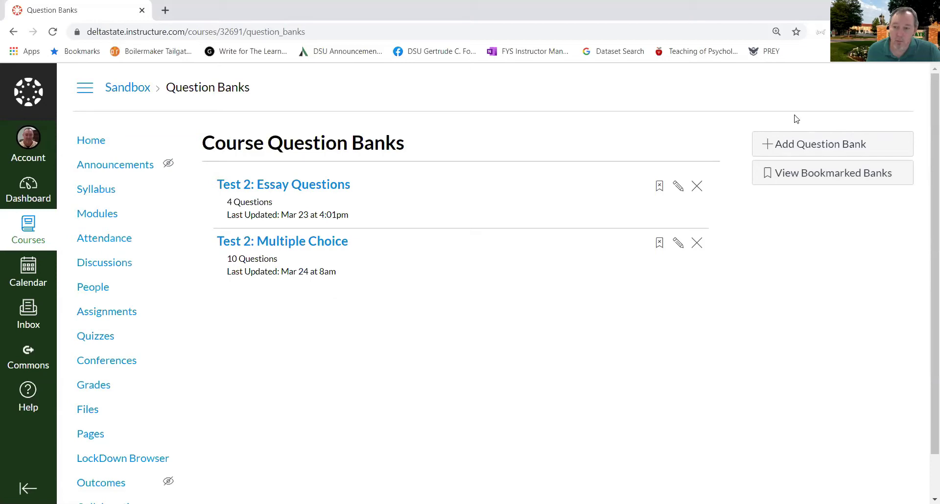
- Create a question bank named 'Test 2: True/False Questions'
{"action": "left_click", "coordinate": [824, 142]}
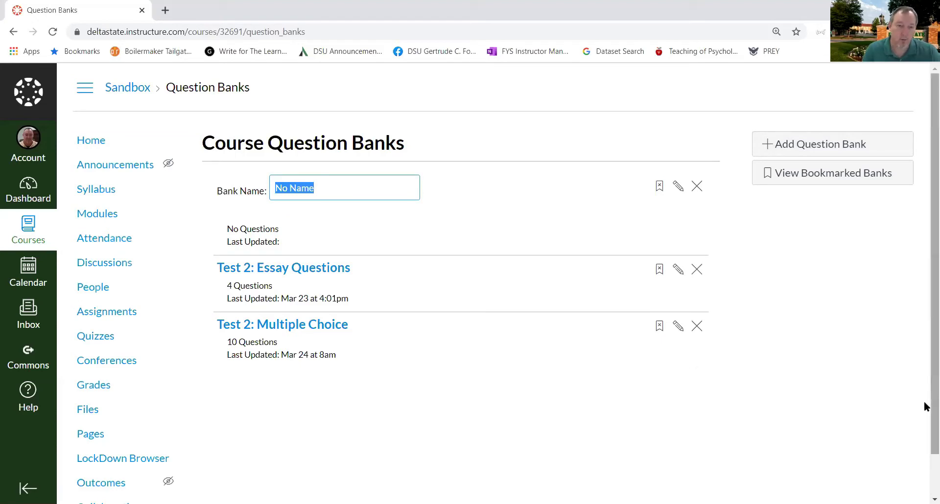
{"action": "type", "text": "Test"}
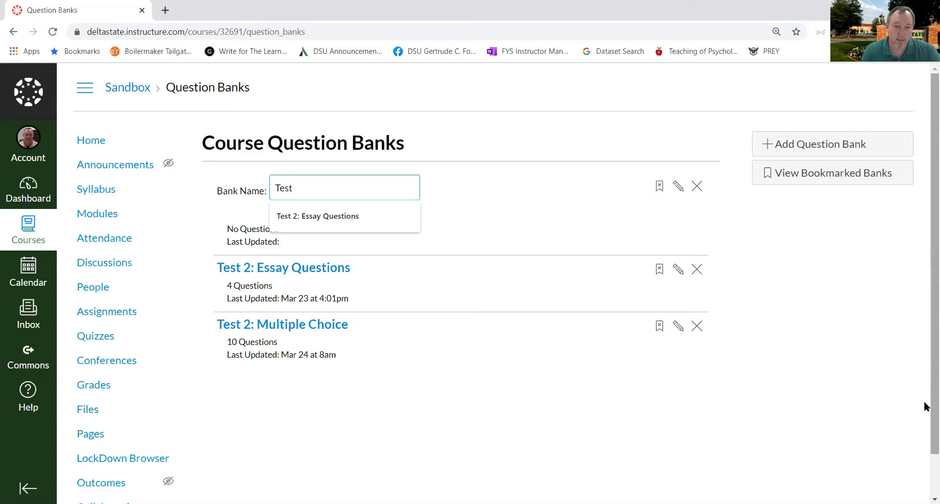
{"action": "type", "text": " 2: True/Fals"}
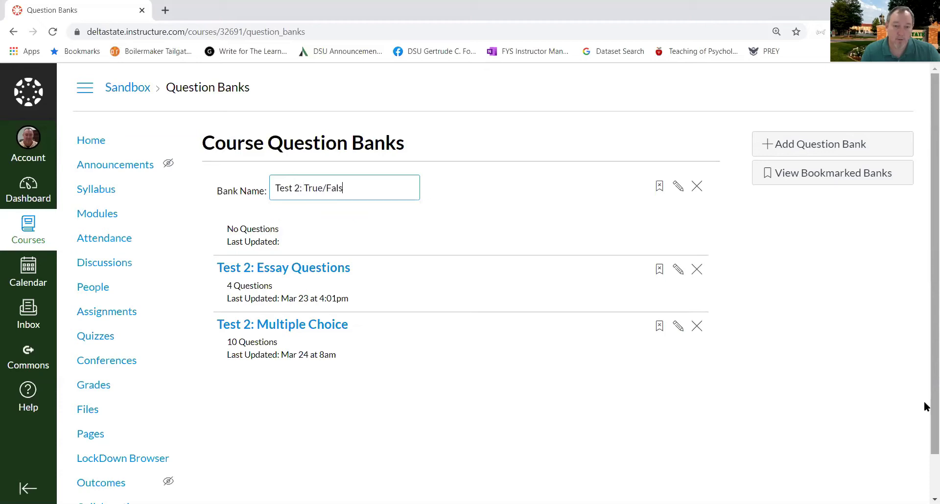
{"action": "type", "text": "e Questions"}
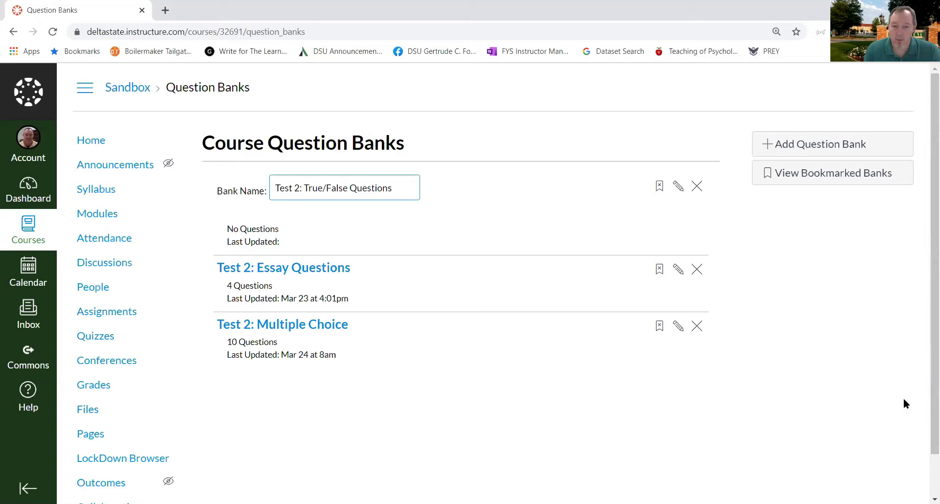
{"action": "key", "text": "Return"}
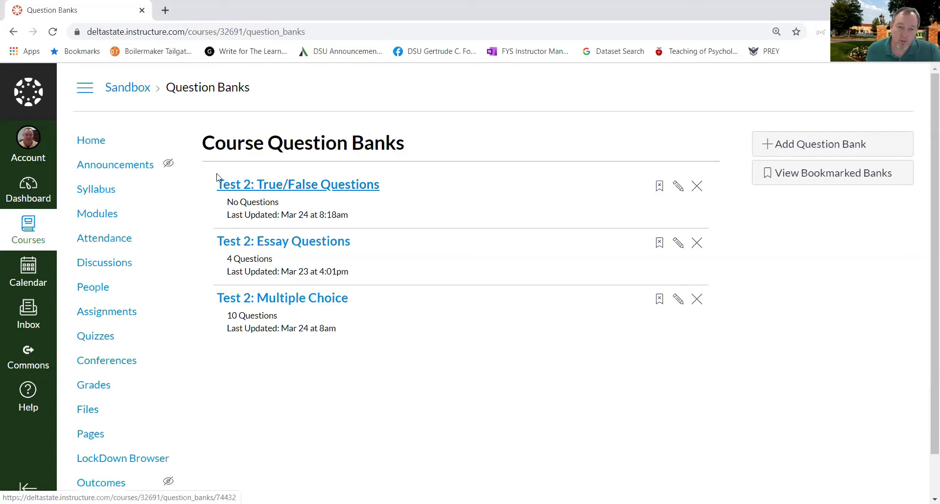
- Add the True/False question 'Bipolar disorder is a type of mood disorder.' to the bank
{"action": "left_click", "coordinate": [353, 185]}
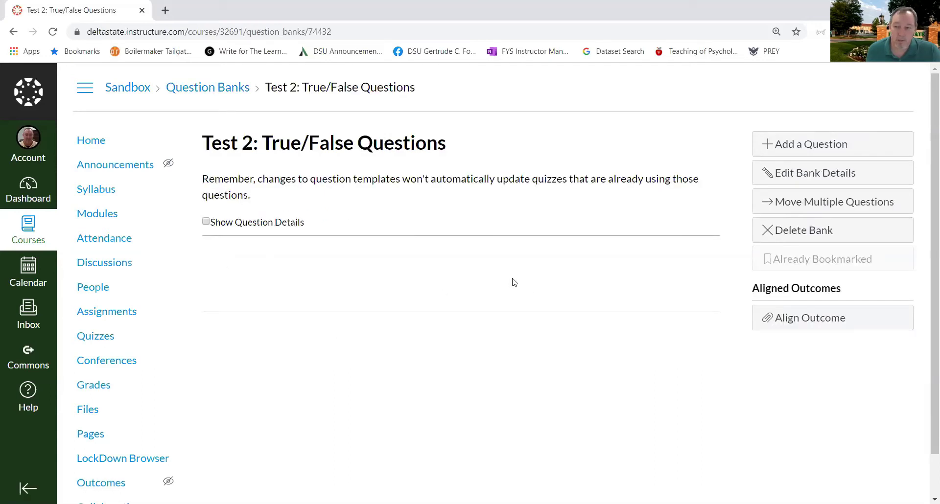
{"action": "left_click", "coordinate": [817, 146]}
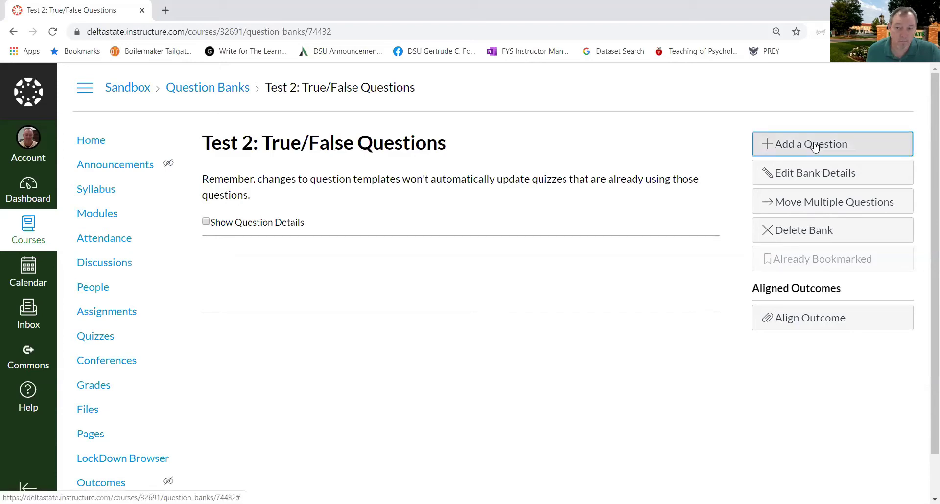
{"action": "scroll", "coordinate": [727, 323], "scroll_direction": "down", "scroll_amount": 4}
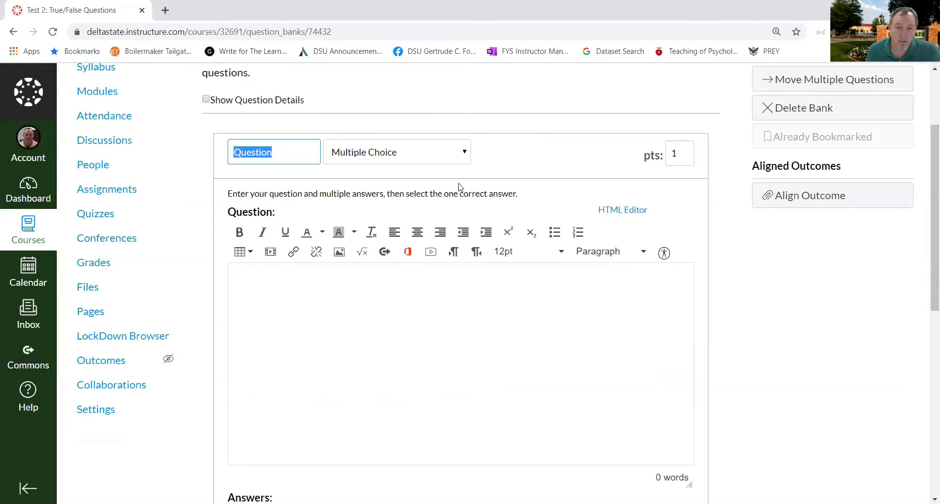
{"action": "key", "text": "Tab"}
{"action": "key", "text": "Down"}
{"action": "type", "text": "Bio"}
{"action": "key", "text": "BackSpace"}
{"action": "type", "text": "p"}
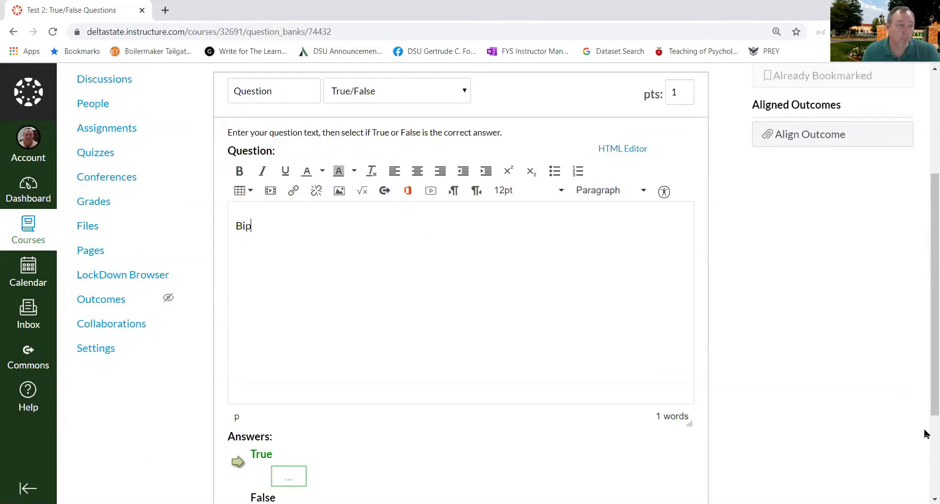
{"action": "type", "text": "olar disorde"}
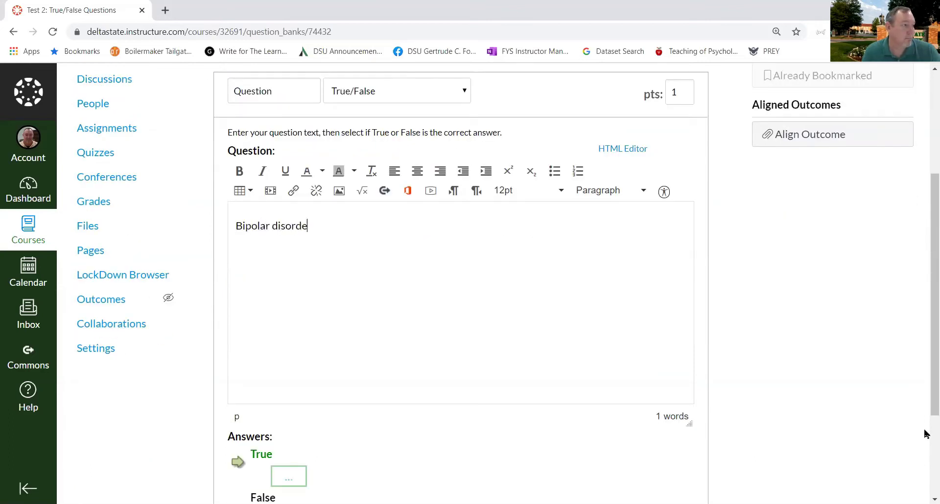
{"action": "type", "text": "r is a type of m"}
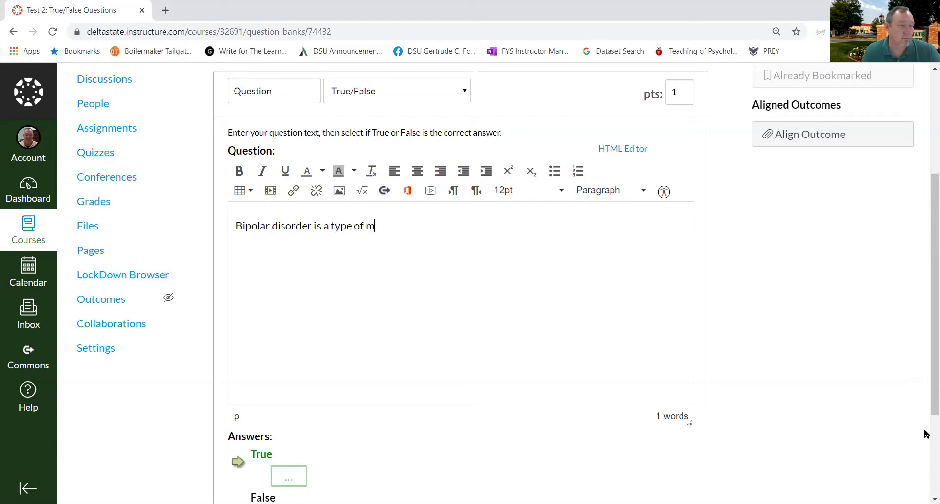
{"action": "type", "text": "ood diso"}
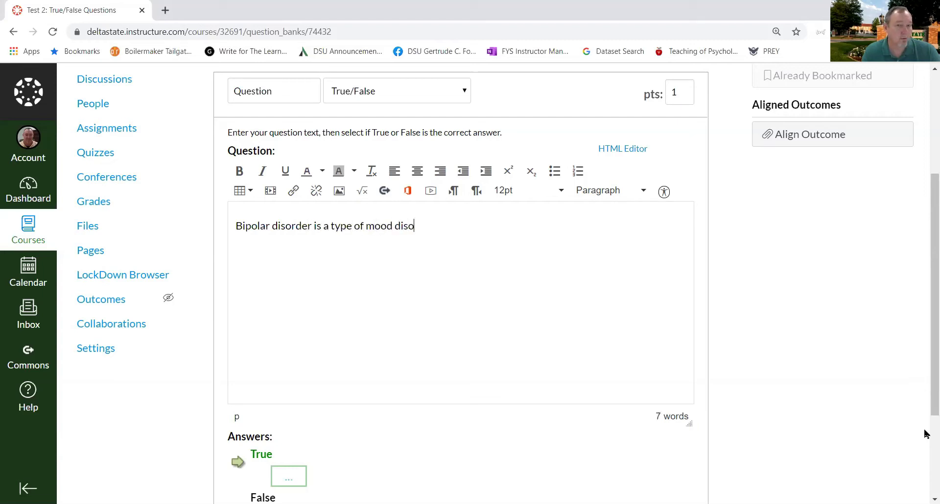
{"action": "type", "text": "rder."}
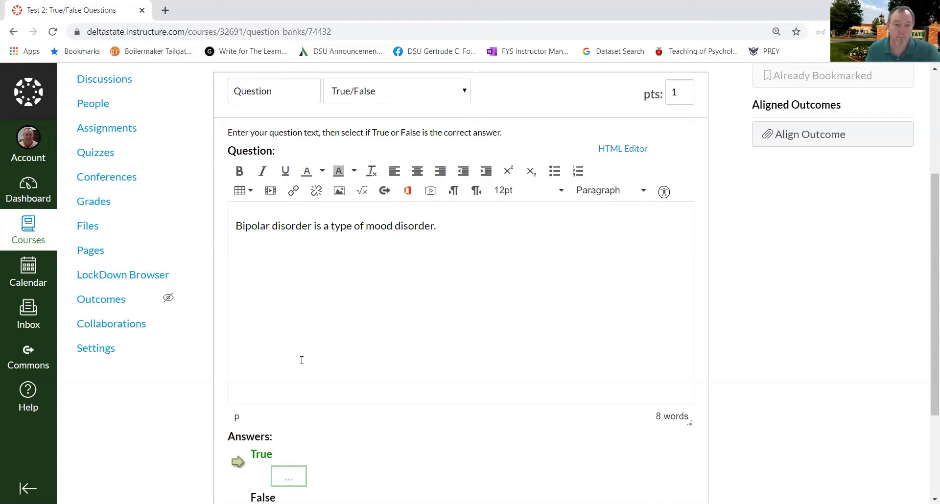
{"action": "scroll", "coordinate": [781, 389], "scroll_direction": "down", "scroll_amount": 1}
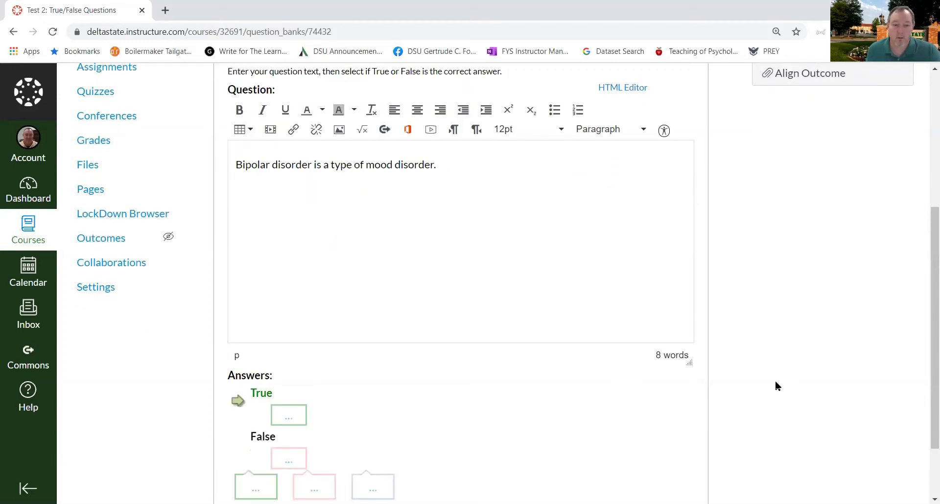
{"action": "scroll", "coordinate": [775, 386], "scroll_direction": "down", "scroll_amount": 1}
{"action": "left_click", "coordinate": [308, 435]}
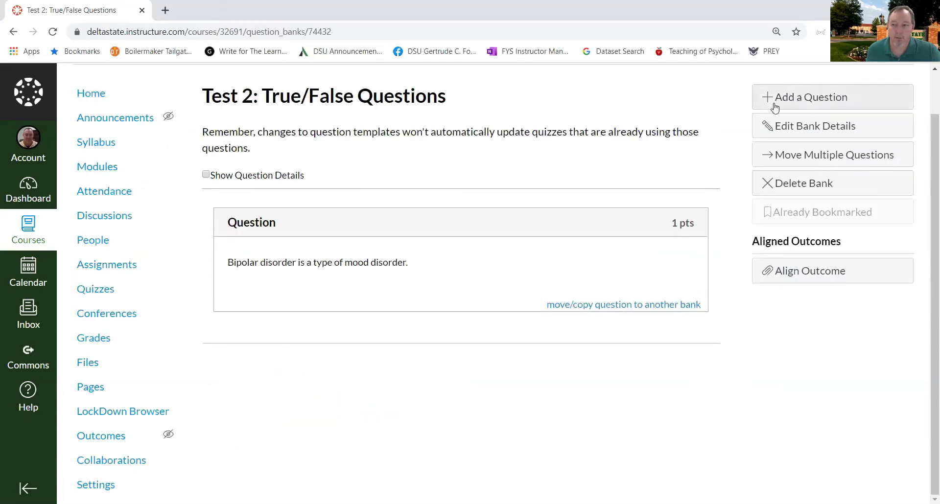
- Add the True/False question 'Exhibitionism is a type of paraphilia.' and start another question
{"action": "left_click", "coordinate": [780, 100]}
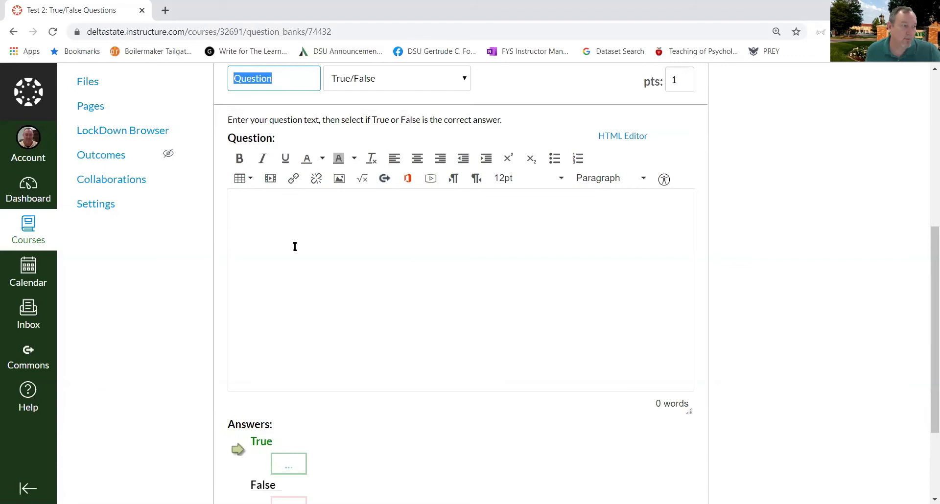
{"action": "left_click", "coordinate": [374, 246]}
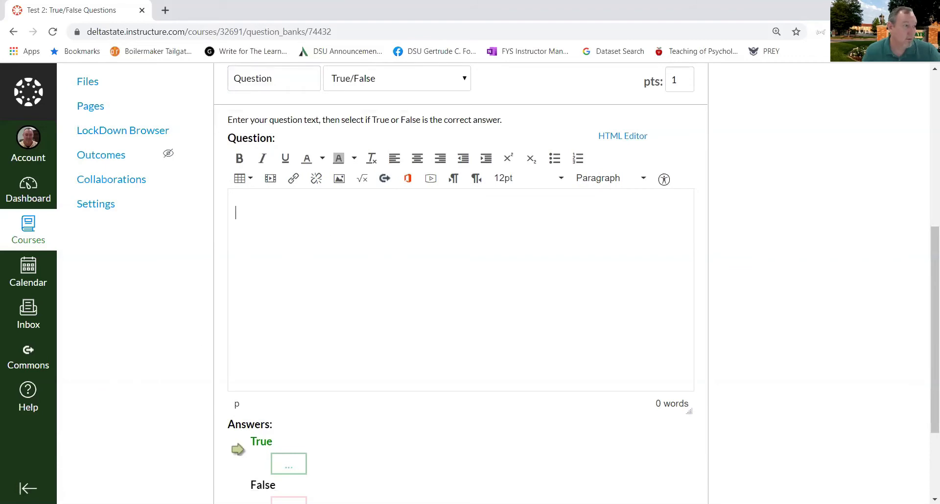
{"action": "type", "text": "Exhib"}
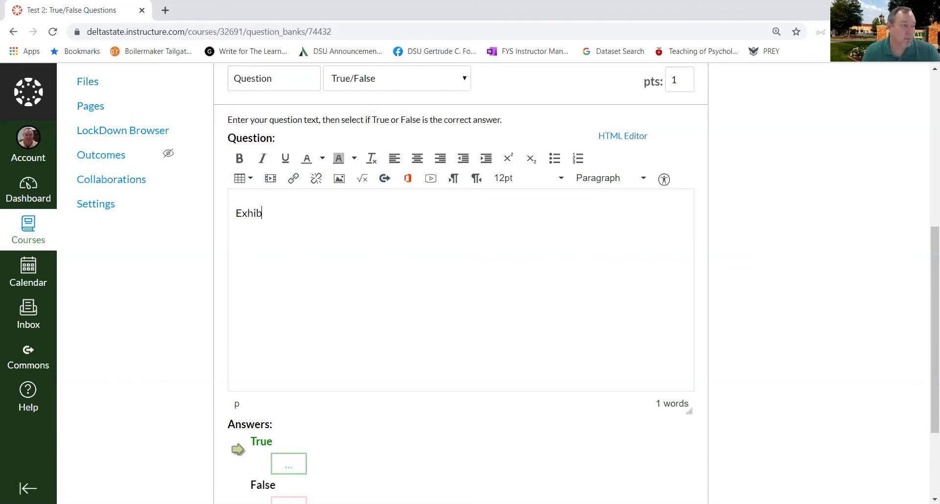
{"action": "type", "text": "itionis"}
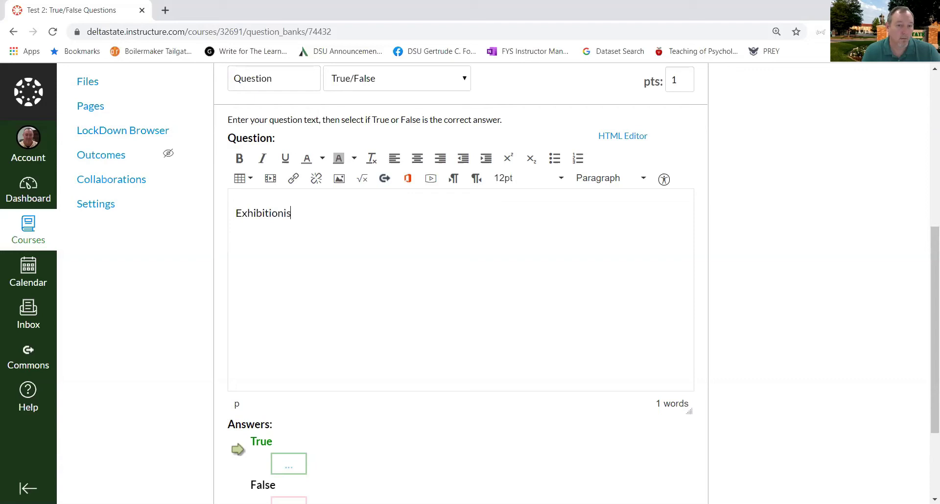
{"action": "type", "text": "m is a type of "}
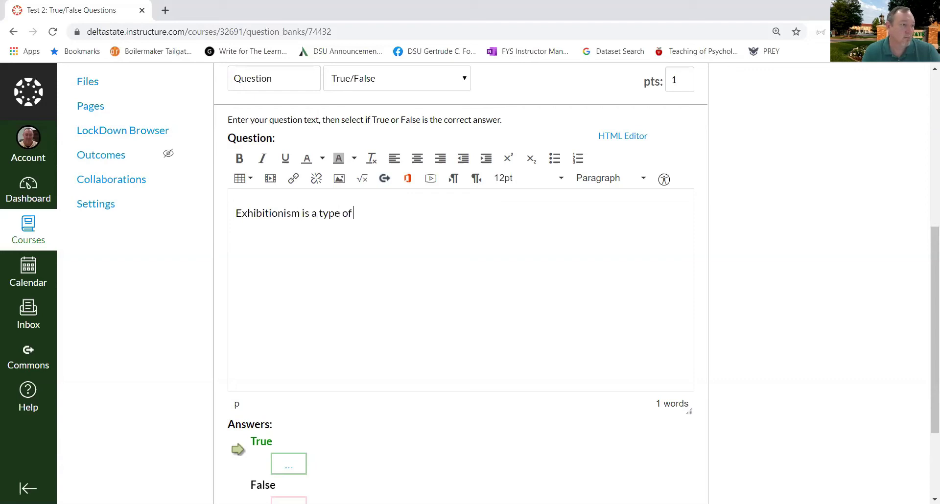
{"action": "type", "text": "paraphilia"}
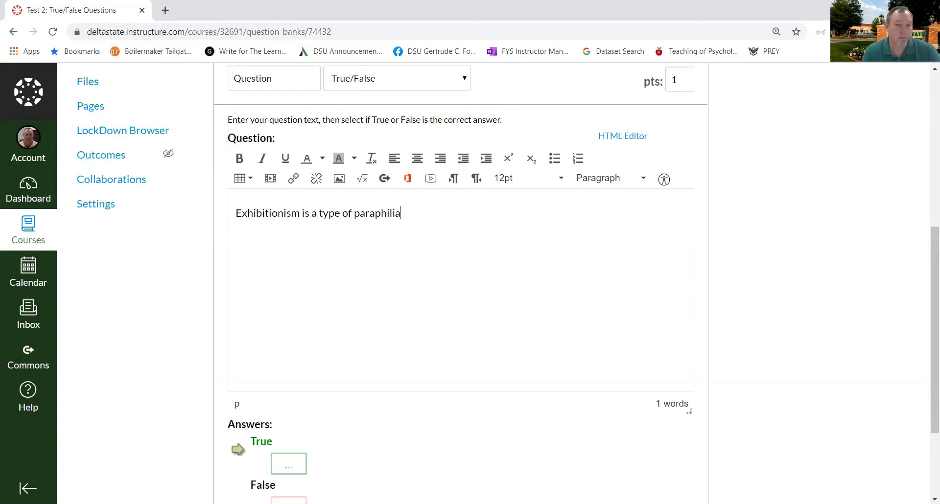
{"action": "type", "text": "."}
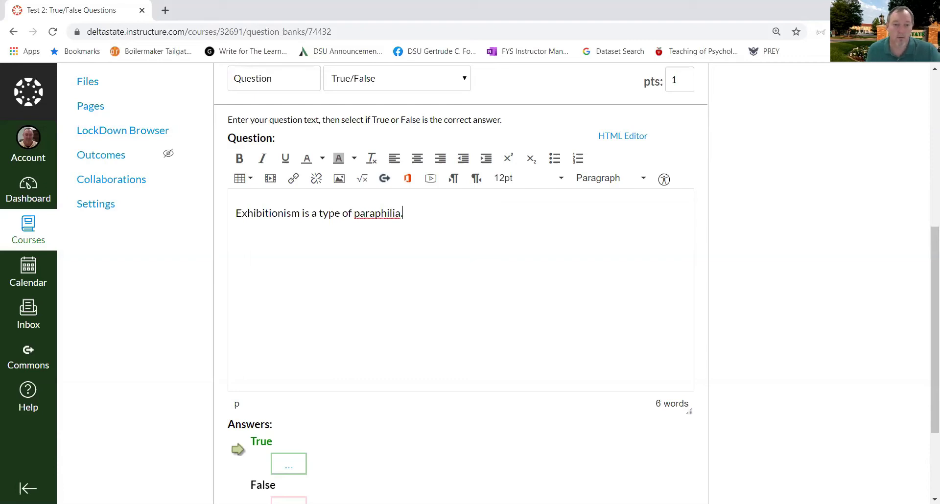
{"action": "scroll", "coordinate": [448, 314], "scroll_direction": "down", "scroll_amount": 3}
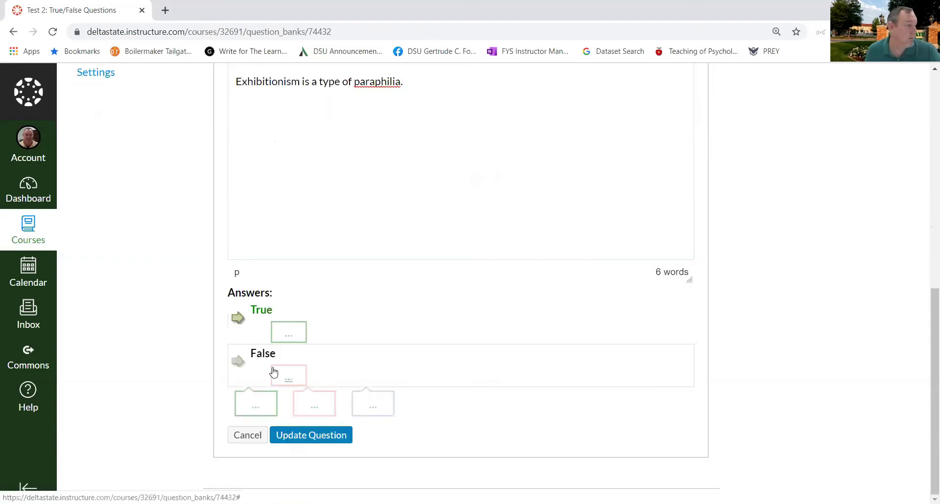
{"action": "left_click", "coordinate": [329, 440]}
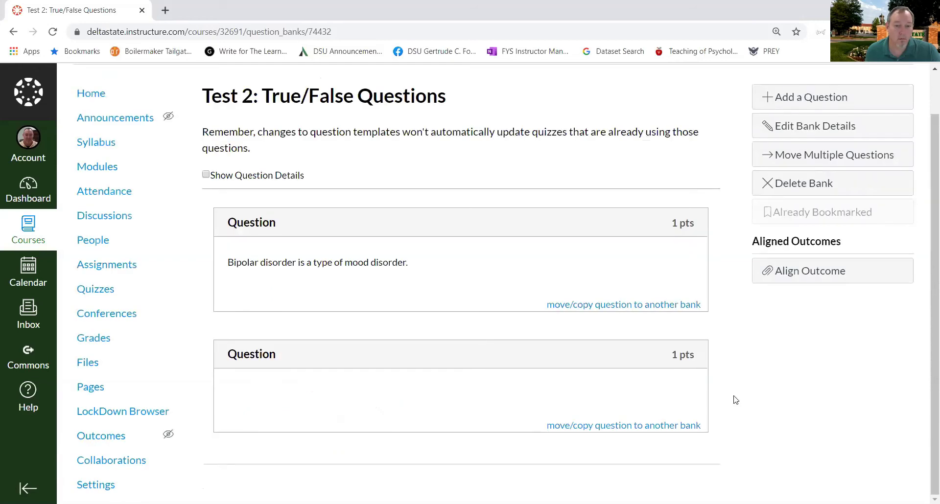
{"action": "left_click", "coordinate": [813, 97]}
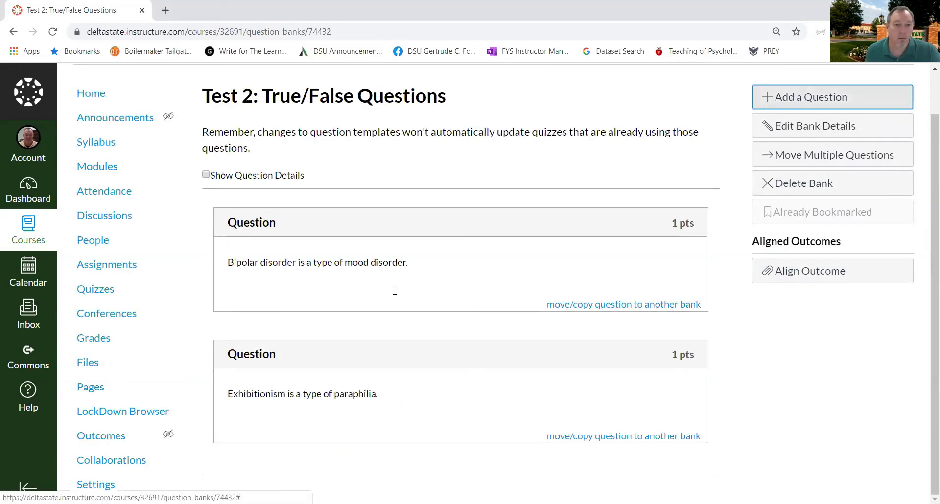
- Enter the statement 'Conversion disorder is a type of somatoform disorder.' as the question text
{"action": "left_click", "coordinate": [383, 255]}
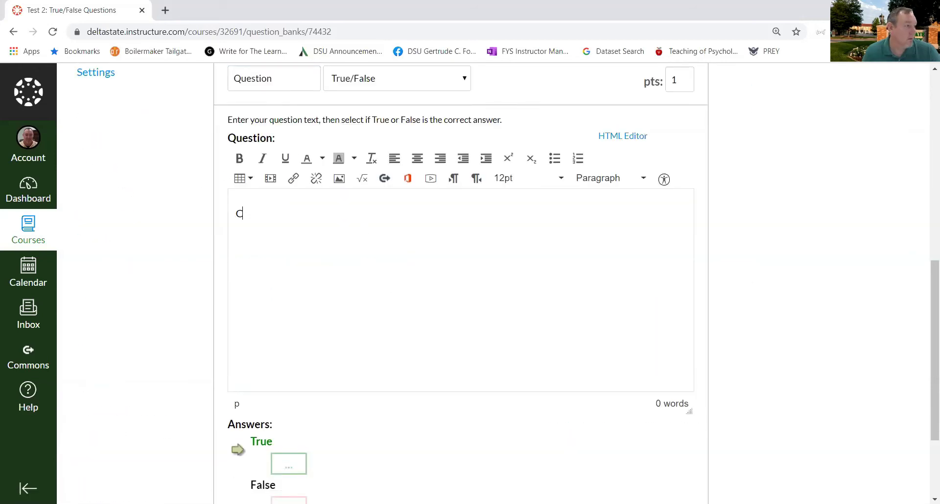
{"action": "type", "text": "Conversion dis"}
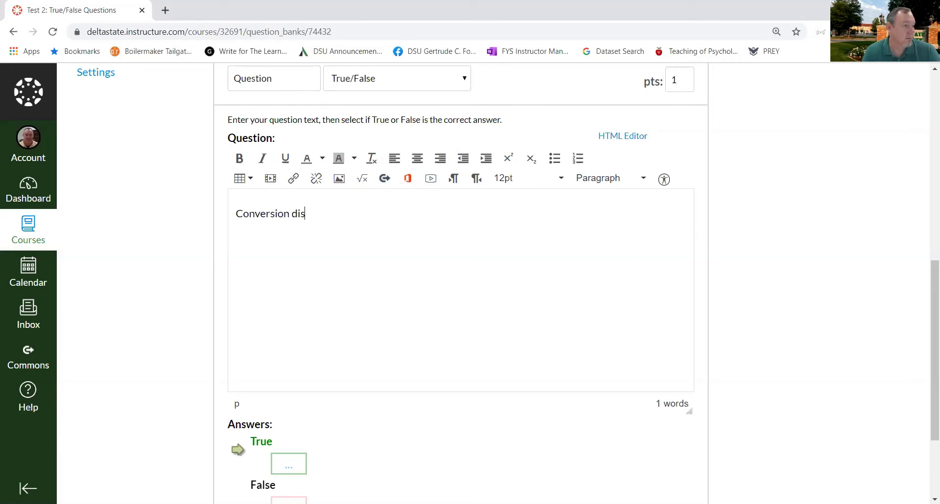
{"action": "type", "text": "order is a type of"}
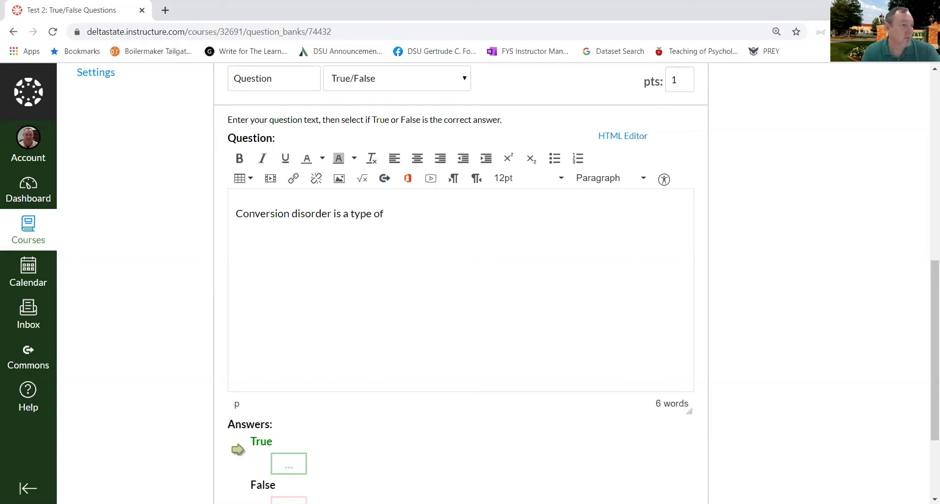
{"action": "type", "text": " somato"}
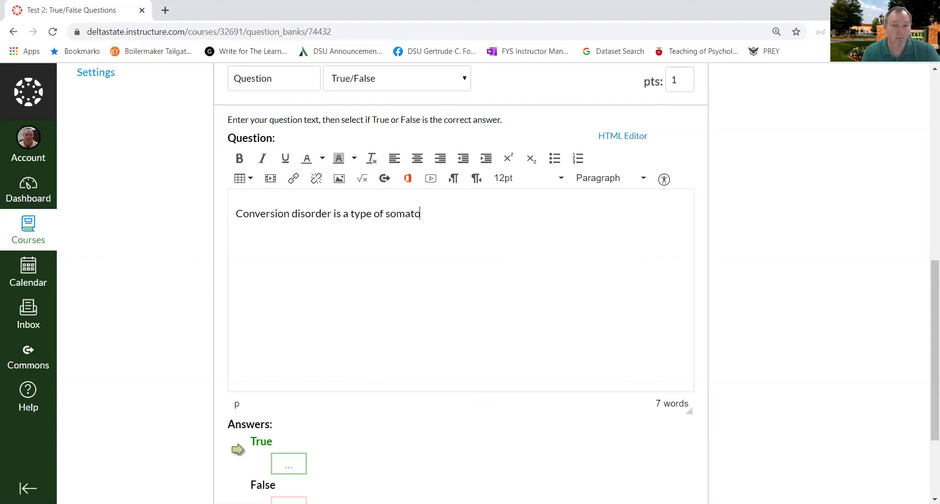
{"action": "type", "text": "form d"}
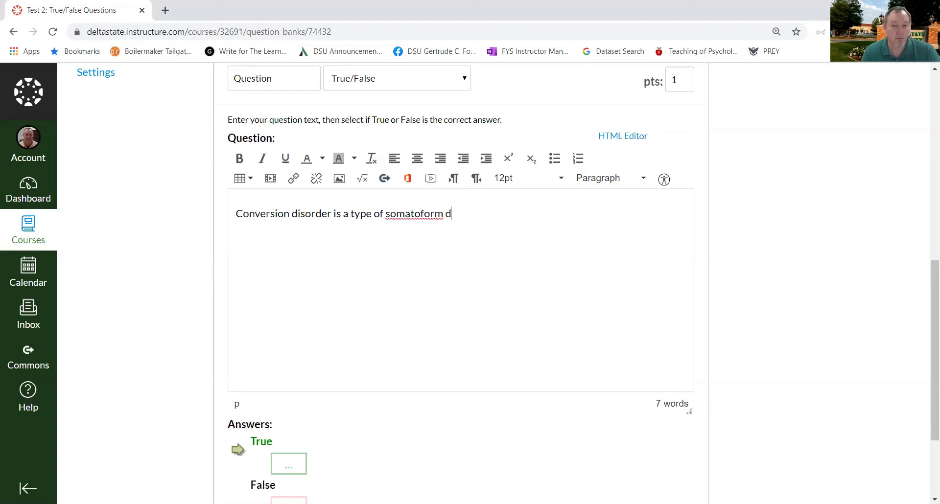
{"action": "type", "text": "isorder."}
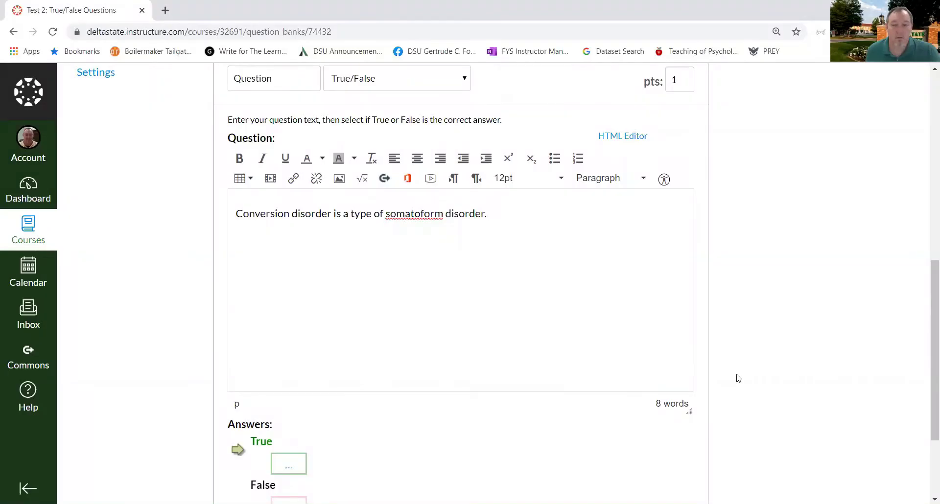
{"action": "scroll", "coordinate": [737, 378], "scroll_direction": "down", "scroll_amount": 3}
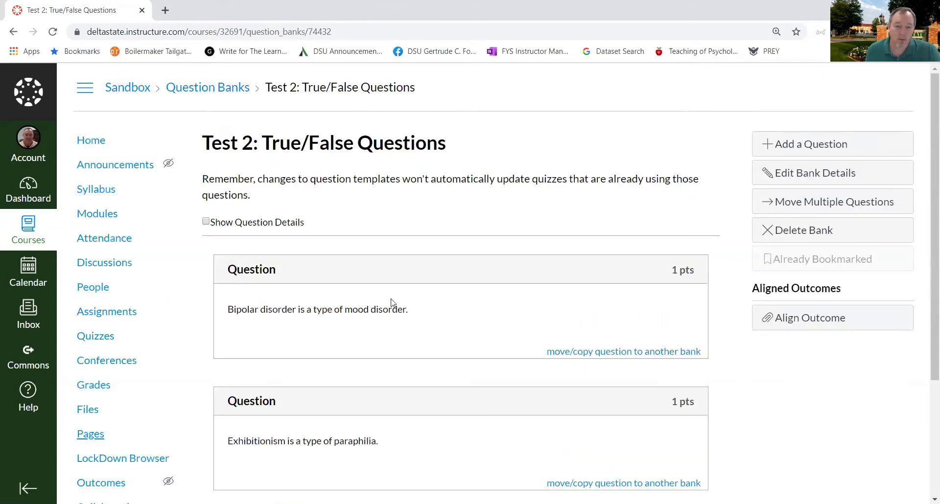
- Scroll the Modules page down to the Preparation for Test 2: March 23-April 5 module
{"action": "mouse_move", "coordinate": [391, 302]}
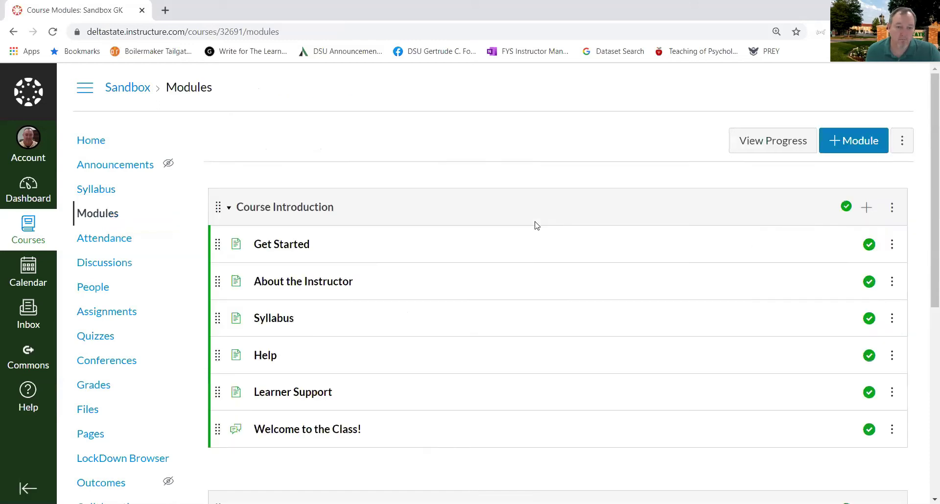
{"action": "scroll", "coordinate": [505, 298], "scroll_direction": "down", "scroll_amount": 7}
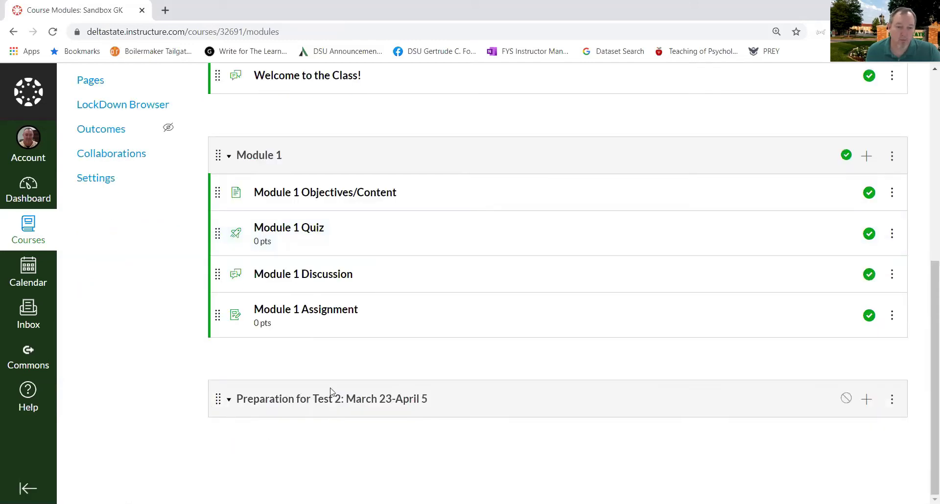
- Add a new quiz named 'Test 2' to the Preparation for Test 2 module
{"action": "left_click", "coordinate": [866, 400]}
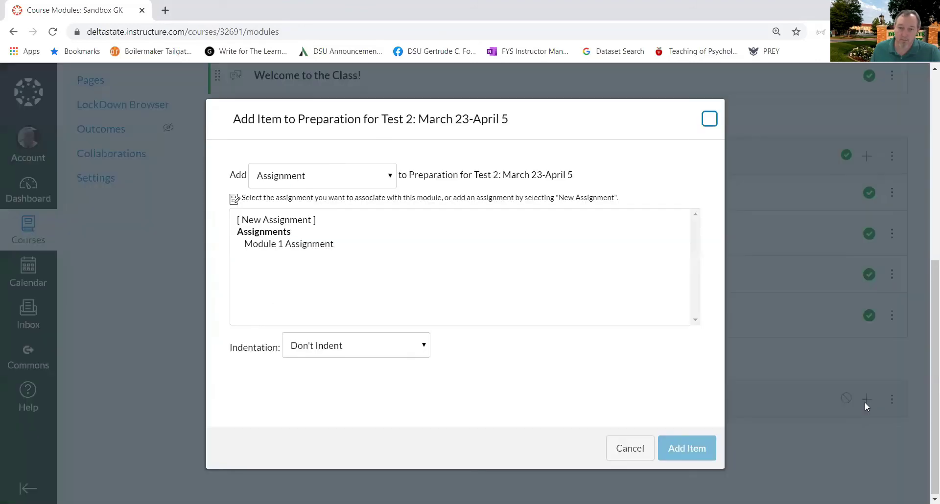
{"action": "left_click", "coordinate": [392, 176]}
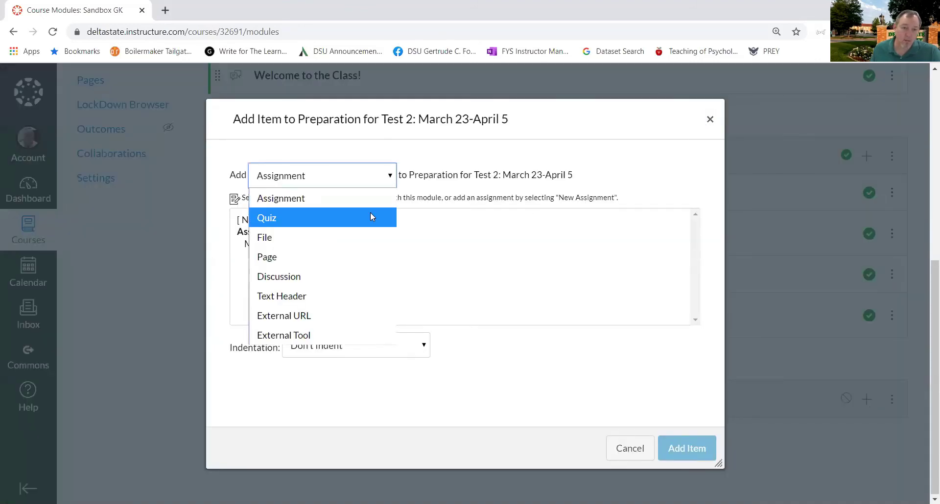
{"action": "left_click", "coordinate": [371, 215]}
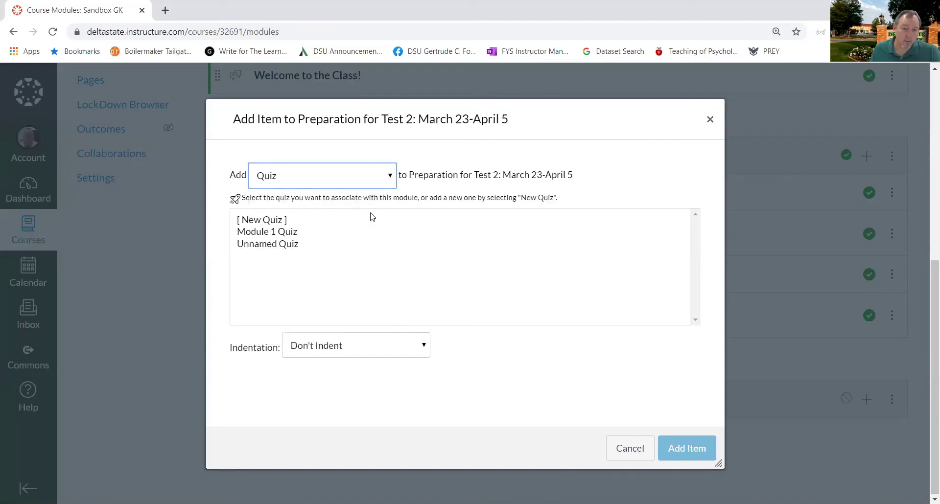
{"action": "left_click", "coordinate": [291, 220]}
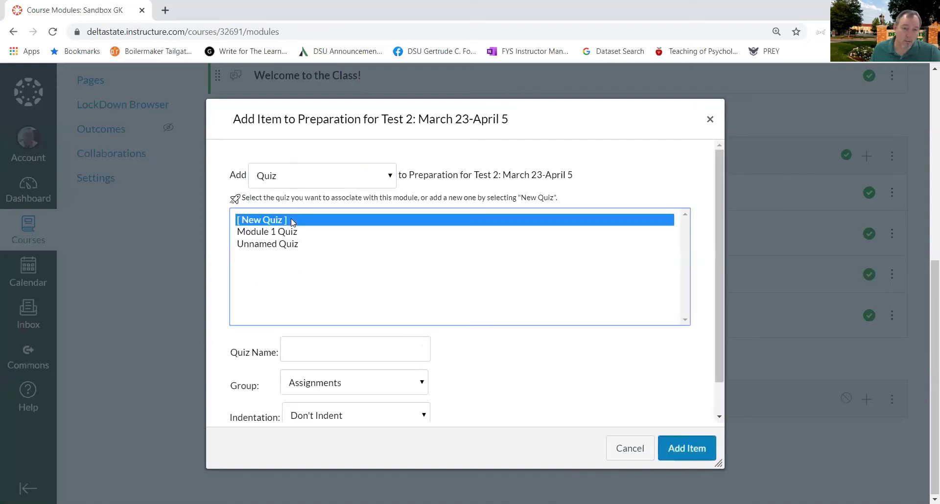
{"action": "left_click", "coordinate": [327, 345]}
{"action": "type", "text": "Test "}
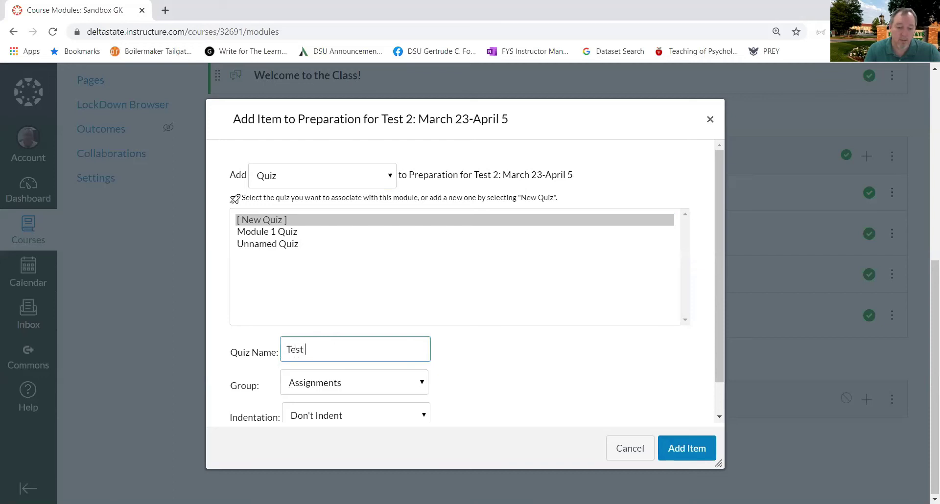
{"action": "type", "text": "2"}
{"action": "key", "text": "Return"}
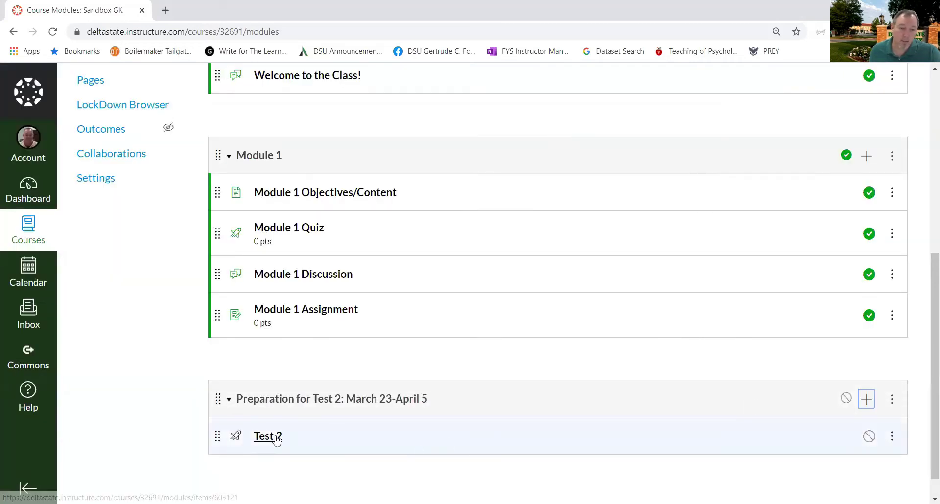
- Edit the Test 2 quiz settings and turn on Shuffle Answers
{"action": "left_click", "coordinate": [276, 440]}
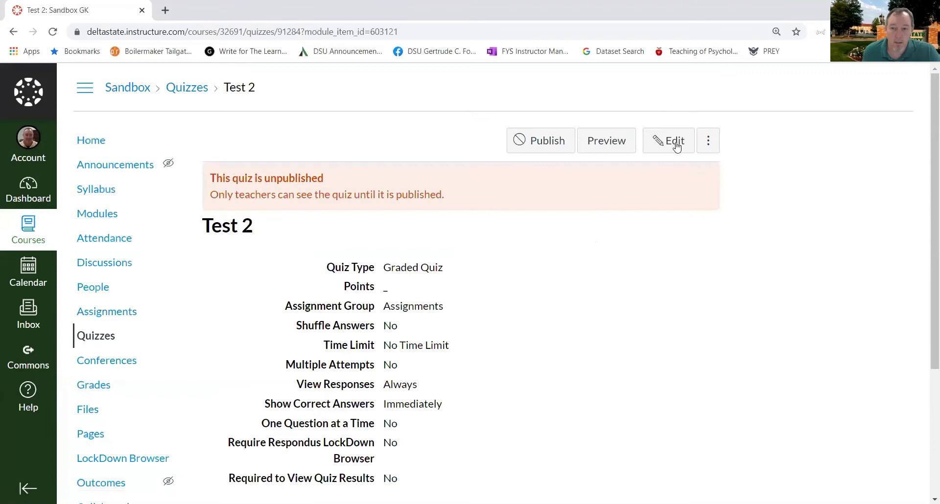
{"action": "left_click", "coordinate": [674, 143]}
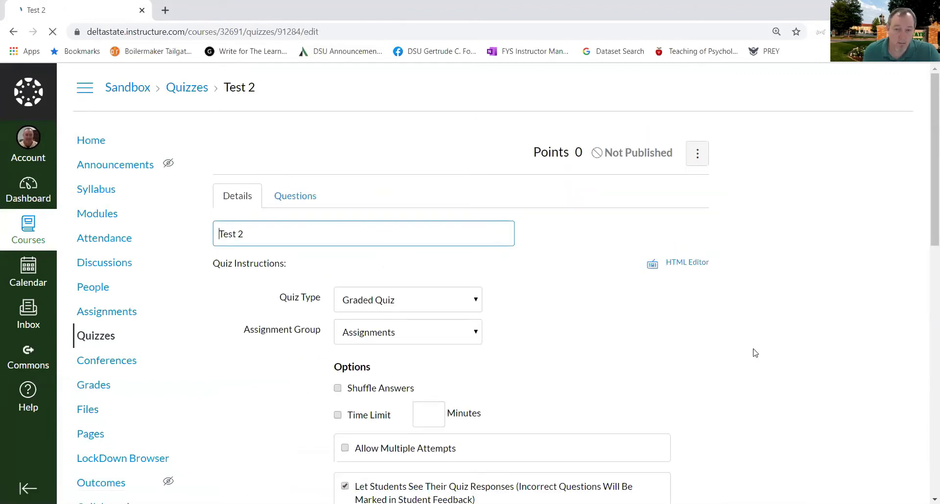
{"action": "scroll", "coordinate": [755, 353], "scroll_direction": "down", "scroll_amount": 3}
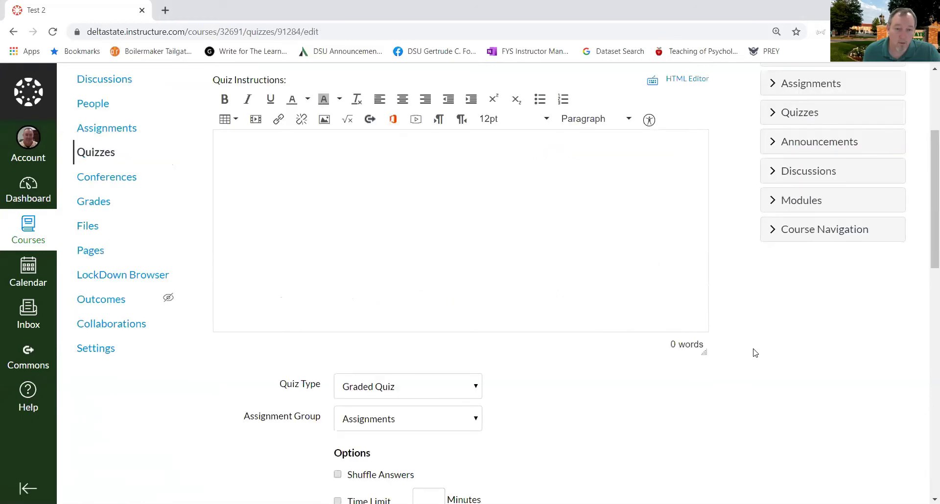
{"action": "scroll", "coordinate": [755, 352], "scroll_direction": "down", "scroll_amount": 3}
{"action": "scroll", "coordinate": [756, 353], "scroll_direction": "down", "scroll_amount": 3}
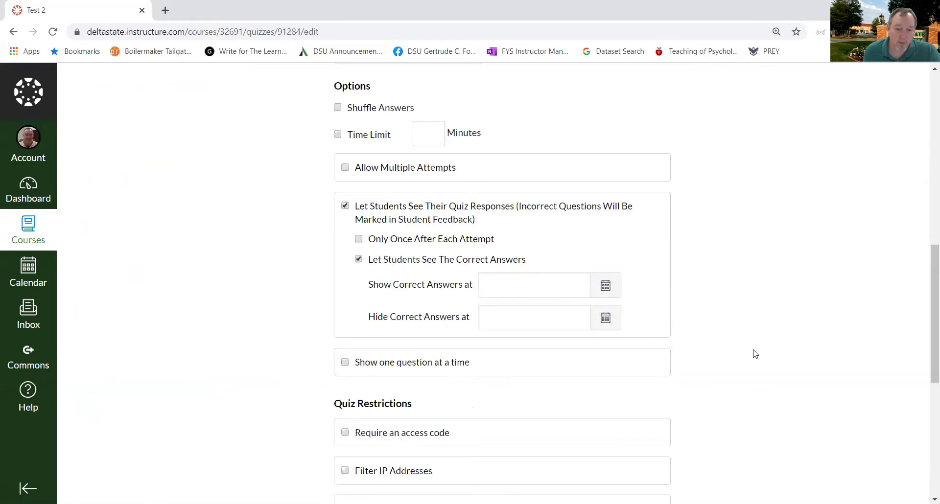
{"action": "scroll", "coordinate": [756, 353], "scroll_direction": "down", "scroll_amount": 3}
{"action": "scroll", "coordinate": [755, 353], "scroll_direction": "down", "scroll_amount": 3}
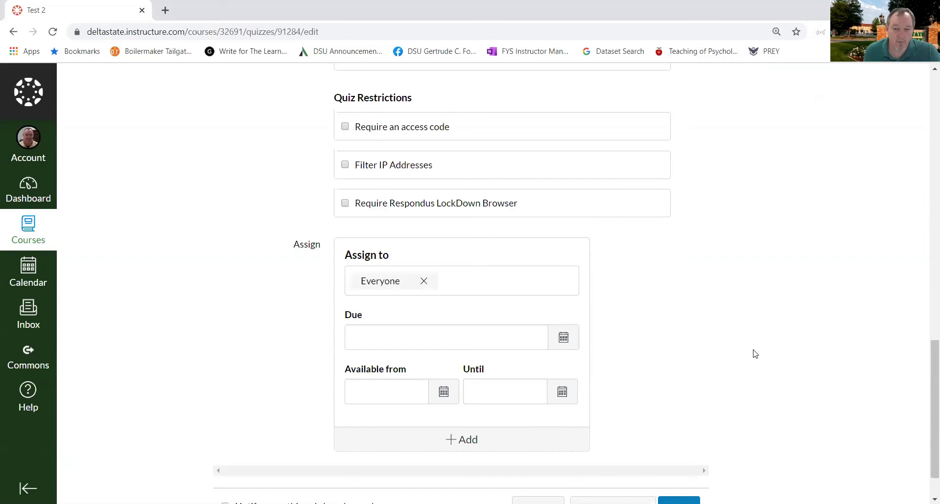
{"action": "scroll", "coordinate": [755, 353], "scroll_direction": "up", "scroll_amount": 1}
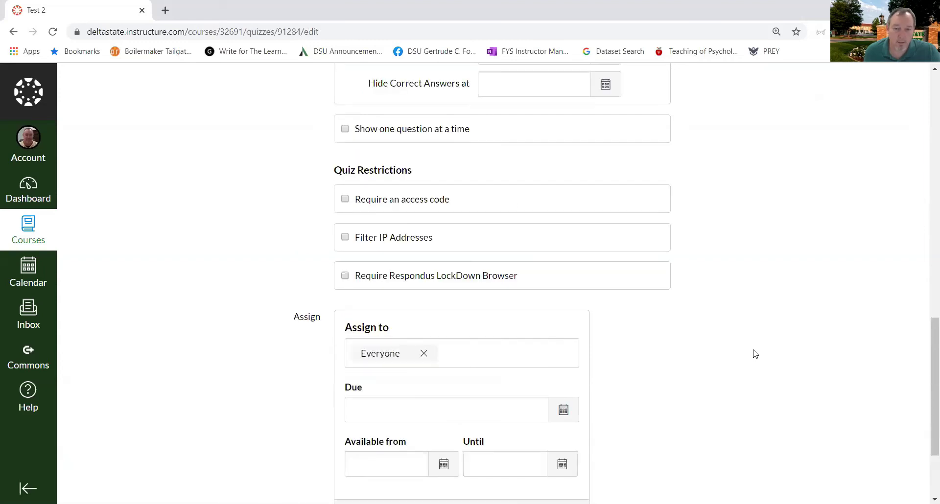
{"action": "scroll", "coordinate": [361, 253], "scroll_direction": "up", "scroll_amount": 5}
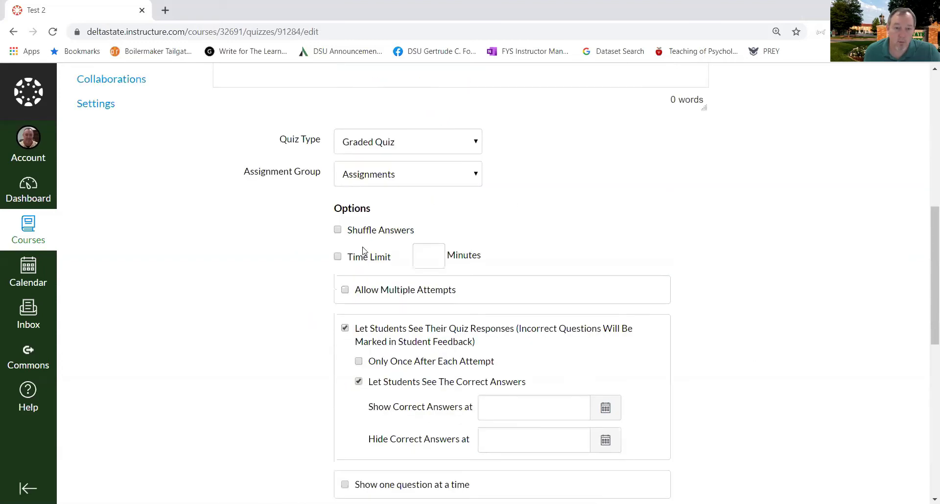
{"action": "left_click", "coordinate": [338, 233]}
{"action": "scroll", "coordinate": [113, 327], "scroll_direction": "down", "scroll_amount": 5}
{"action": "scroll", "coordinate": [610, 369], "scroll_direction": "down", "scroll_amount": 1}
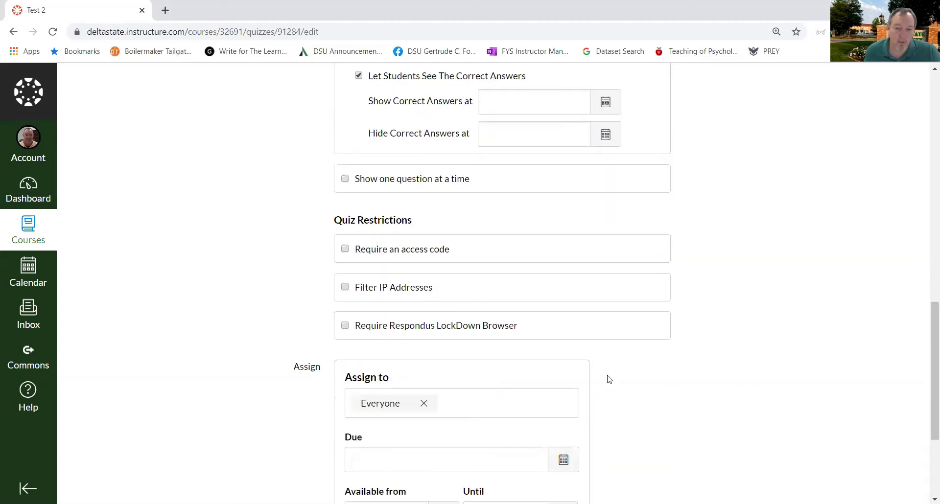
{"action": "scroll", "coordinate": [631, 434], "scroll_direction": "down", "scroll_amount": 3}
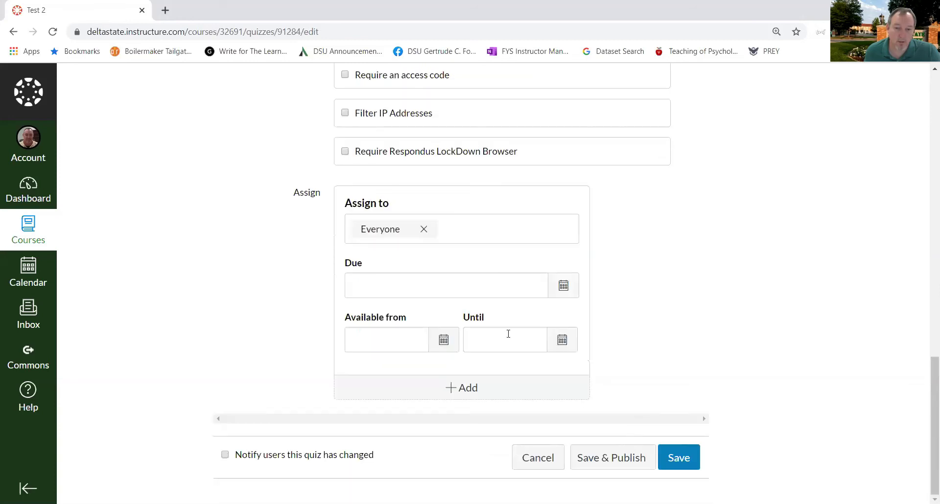
{"action": "scroll", "coordinate": [628, 347], "scroll_direction": "up", "scroll_amount": 10}
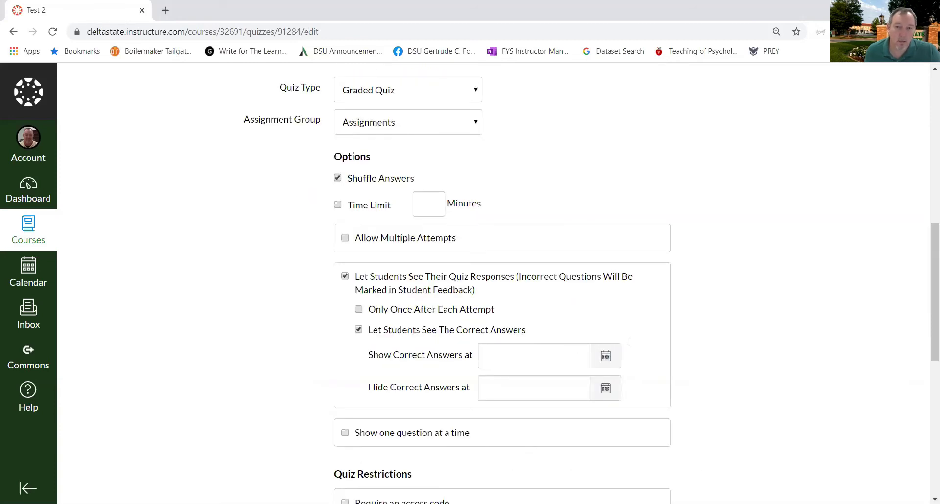
{"action": "scroll", "coordinate": [627, 340], "scroll_direction": "up", "scroll_amount": 10}
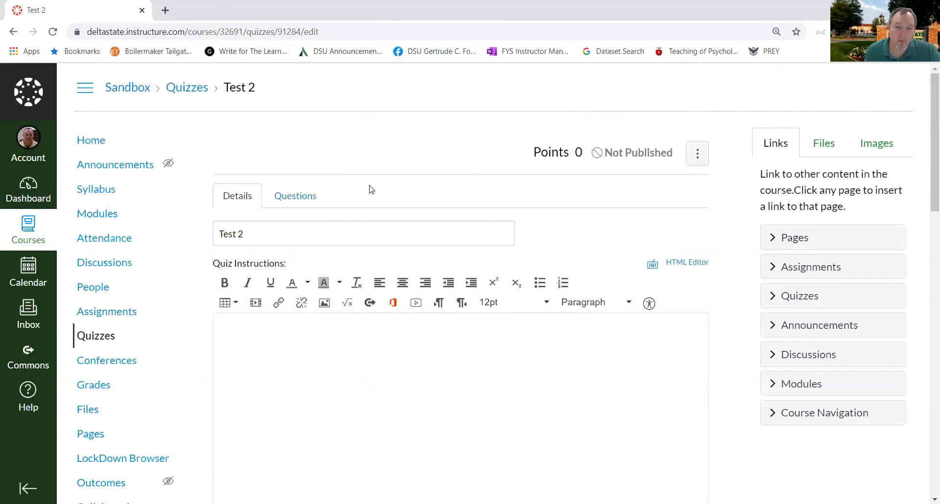
- Add a 'True/False' question group linked to the Test 2: True/False Questions bank
{"action": "left_click", "coordinate": [300, 201]}
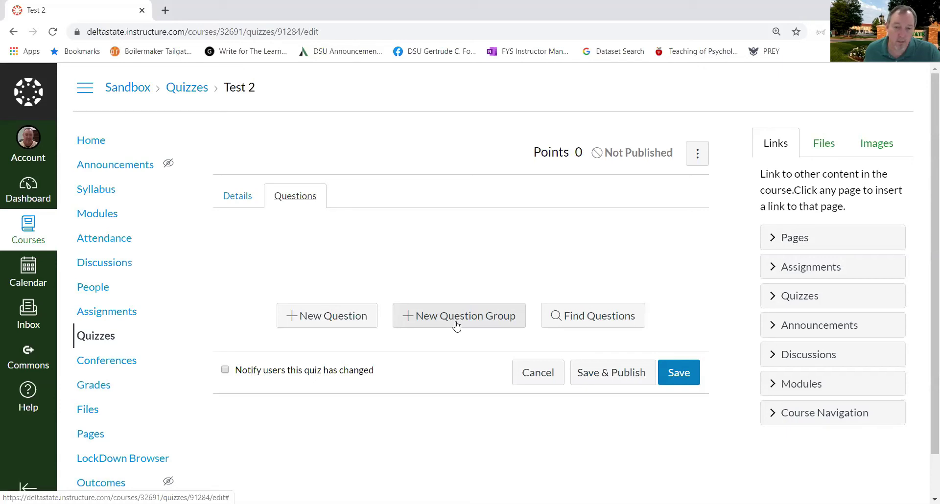
{"action": "left_click", "coordinate": [456, 326]}
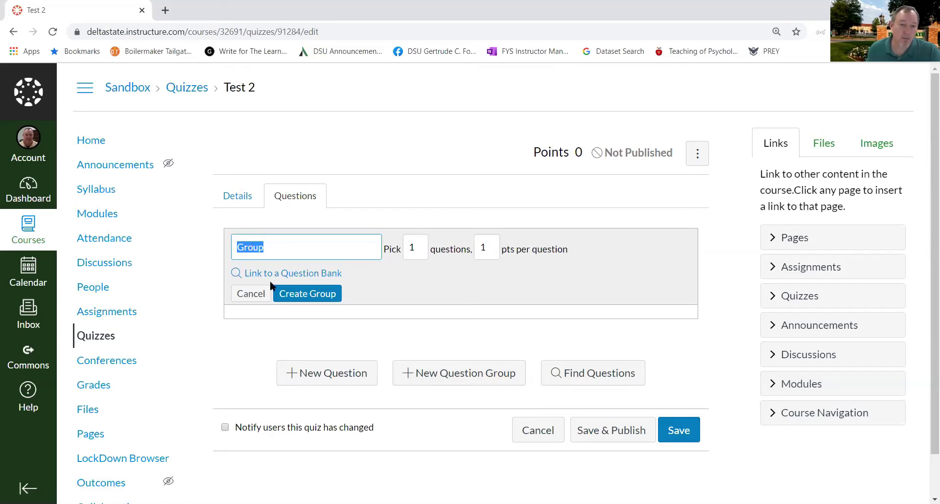
{"action": "type", "text": "True"}
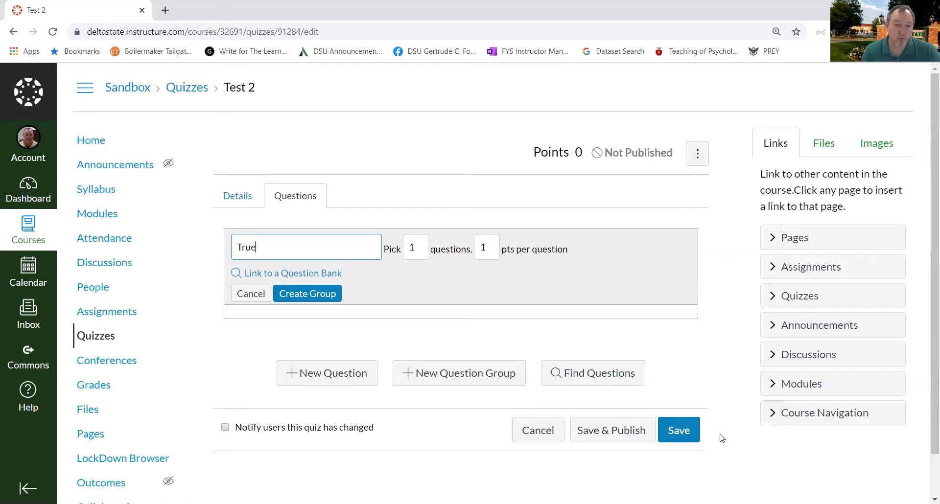
{"action": "type", "text": "/False"}
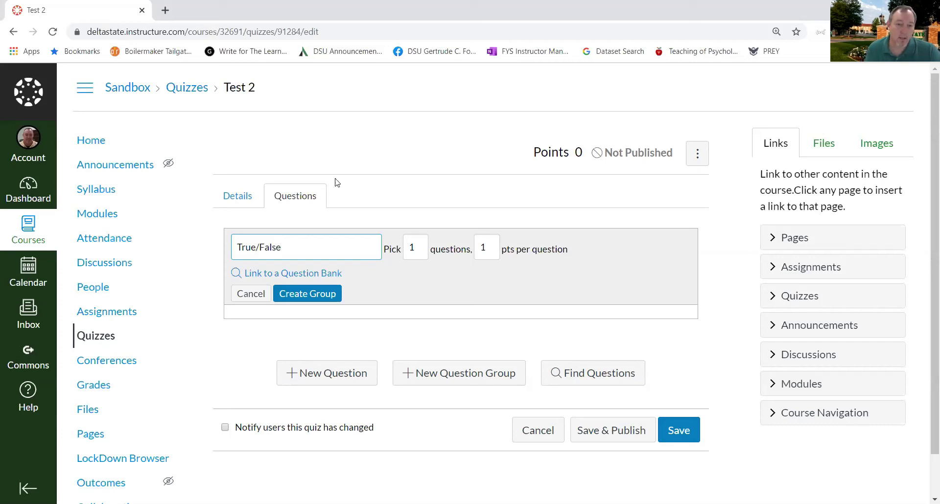
{"action": "left_click", "coordinate": [316, 273]}
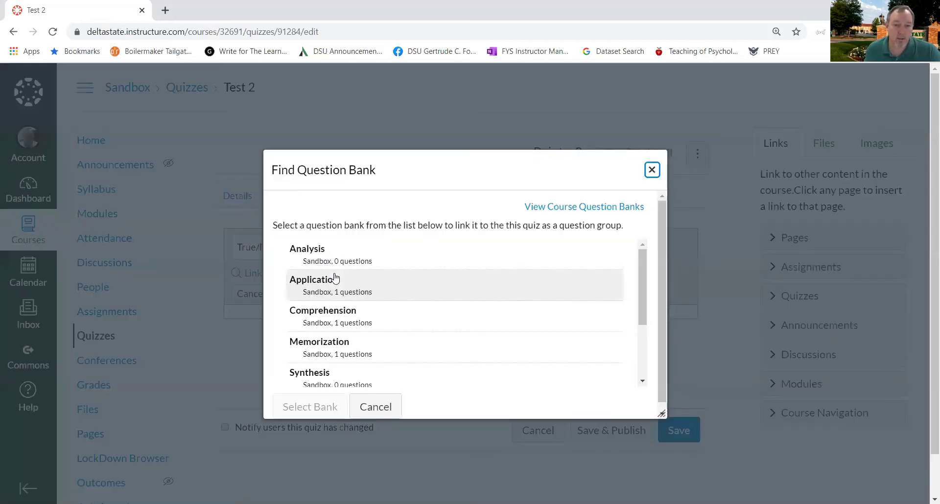
{"action": "scroll", "coordinate": [474, 306], "scroll_direction": "down", "scroll_amount": 2}
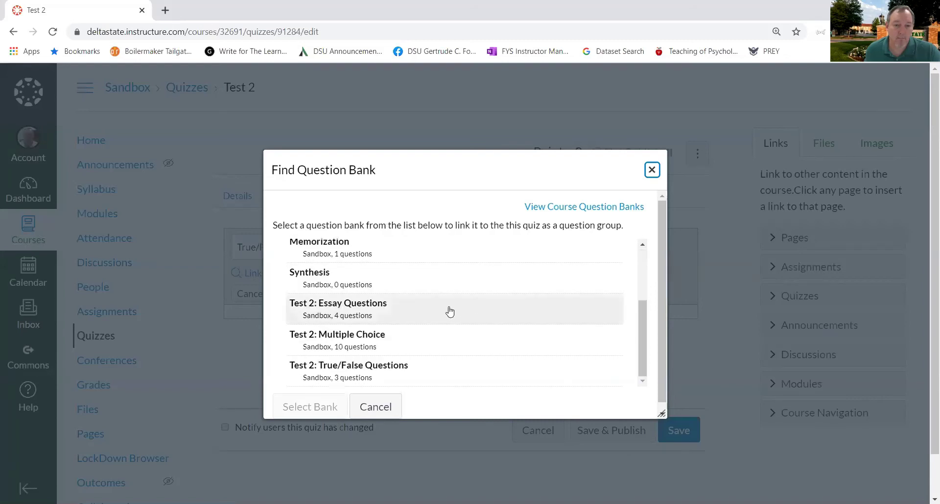
{"action": "left_click", "coordinate": [370, 372]}
{"action": "left_click", "coordinate": [295, 410]}
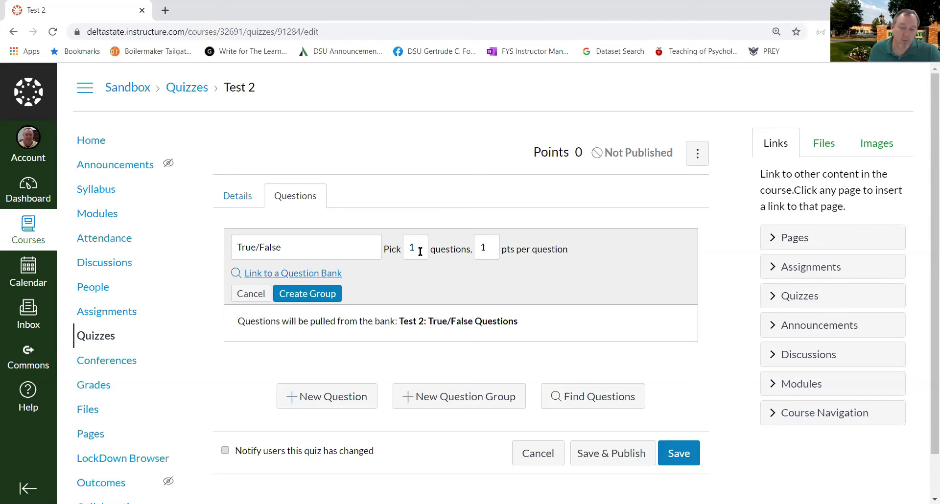
{"action": "scroll", "coordinate": [420, 252], "scroll_direction": "down", "scroll_amount": 1}
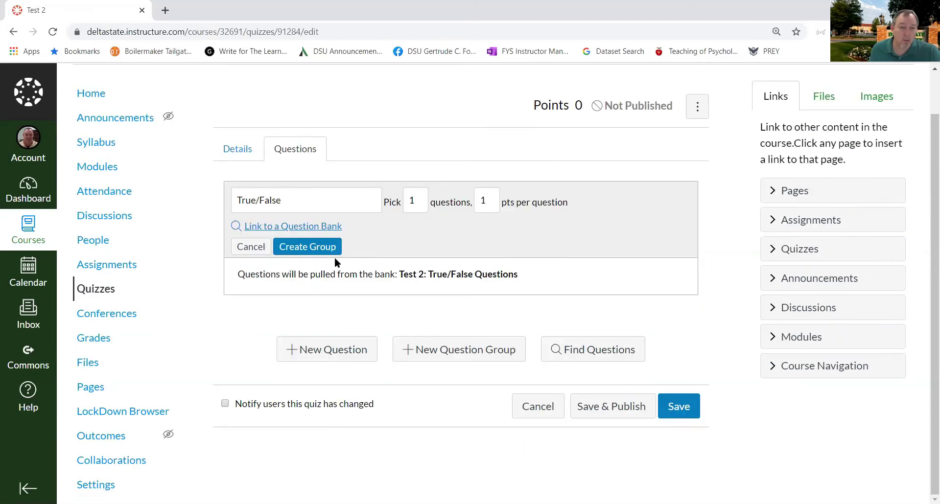
- Save the True/False group and add a 'Multiple Choice' group picking 5 from its bank
{"action": "left_click", "coordinate": [493, 361]}
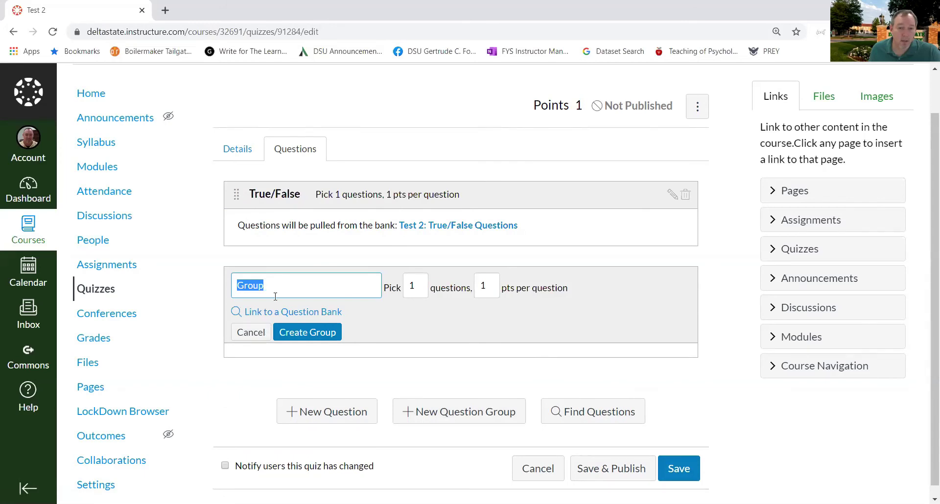
{"action": "key", "text": "BackSpace"}
{"action": "type", "text": "Multi"}
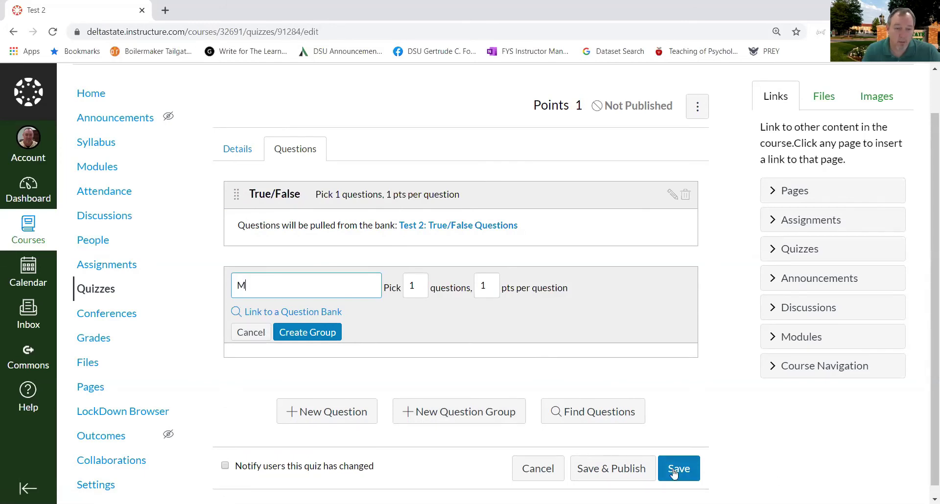
{"action": "type", "text": "ple Choice"}
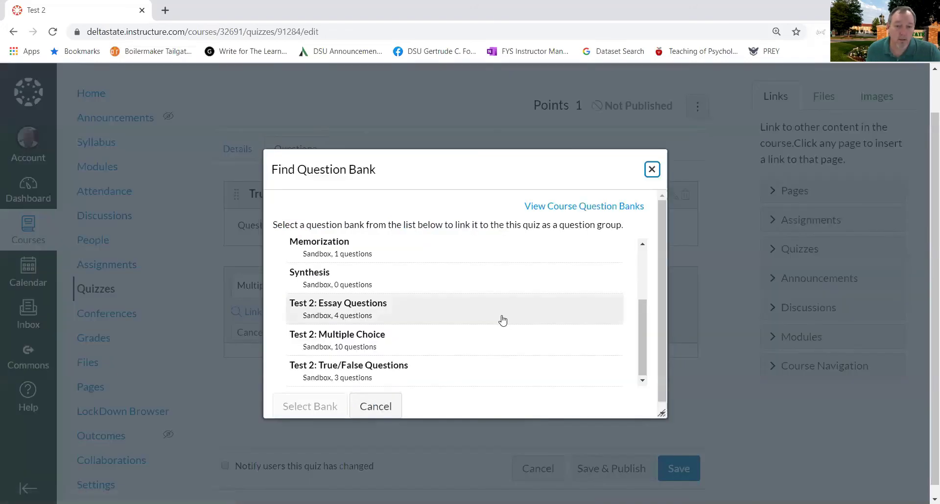
{"action": "left_click", "coordinate": [453, 347]}
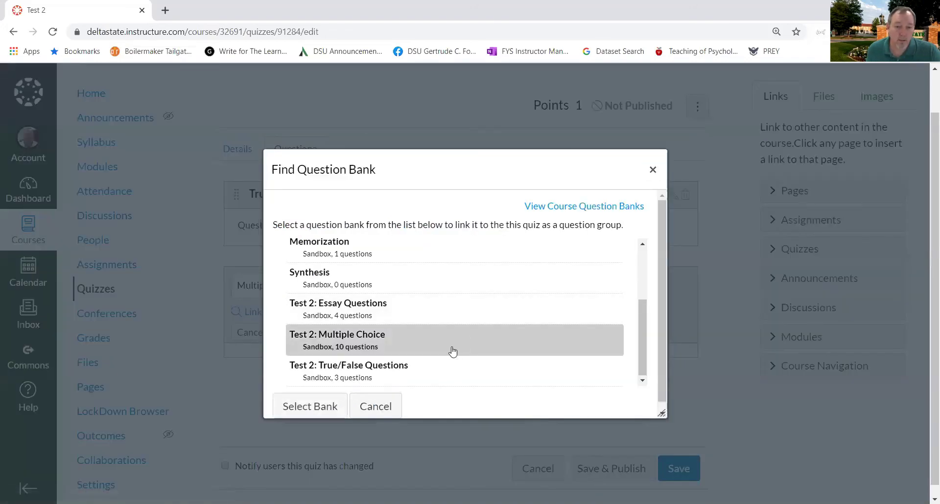
{"action": "left_click", "coordinate": [323, 407]}
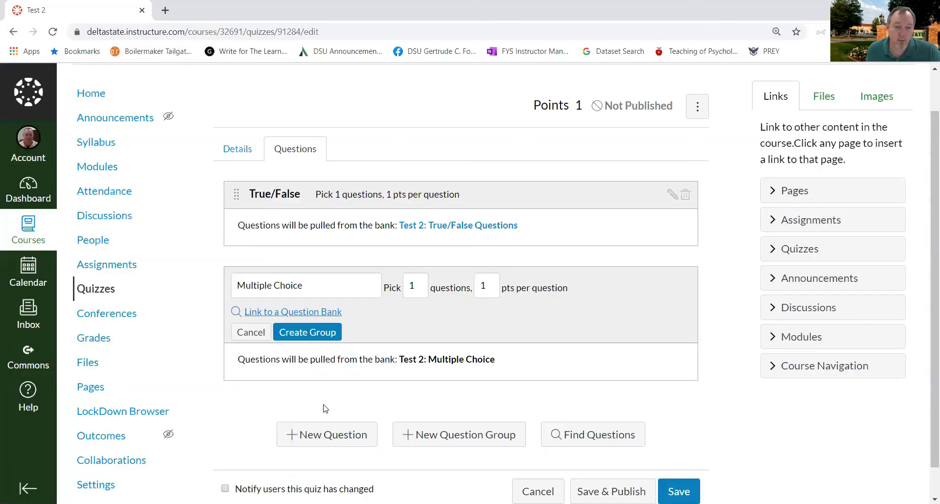
{"action": "double_click", "coordinate": [420, 285]}
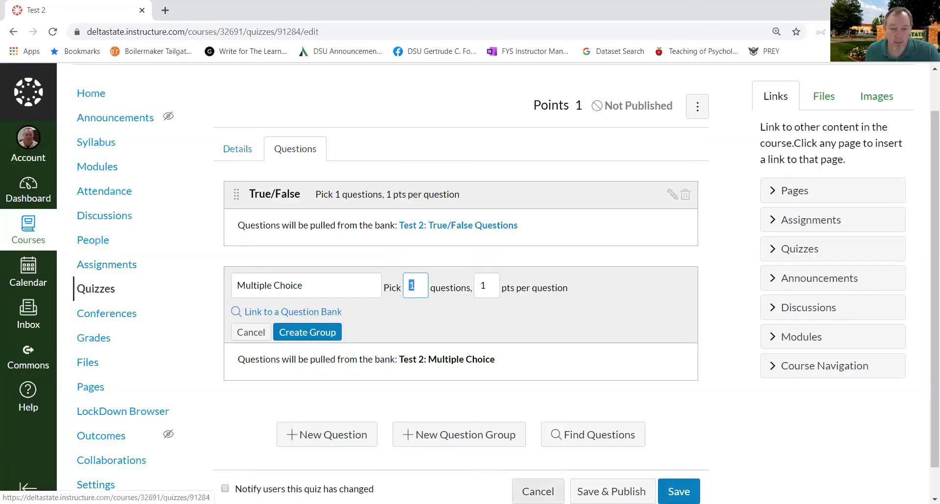
{"action": "type", "text": "5"}
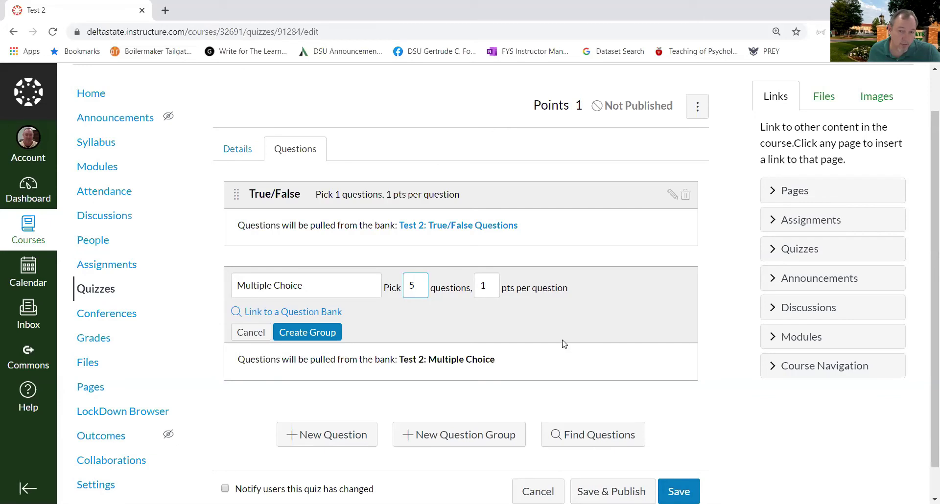
{"action": "scroll", "coordinate": [564, 343], "scroll_direction": "down", "scroll_amount": 1}
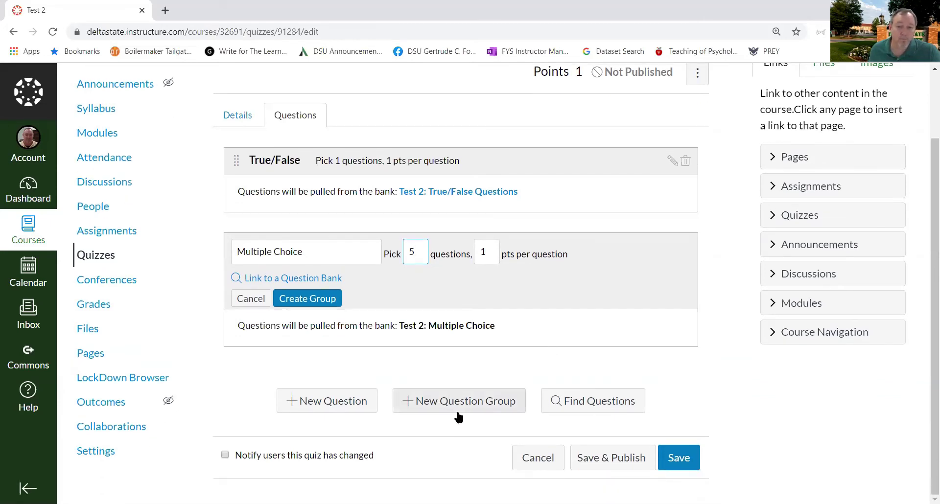
- Add an 'Essay' question group linked to the Test 2: Essay Questions bank, then save the quiz
{"action": "left_click", "coordinate": [465, 400]}
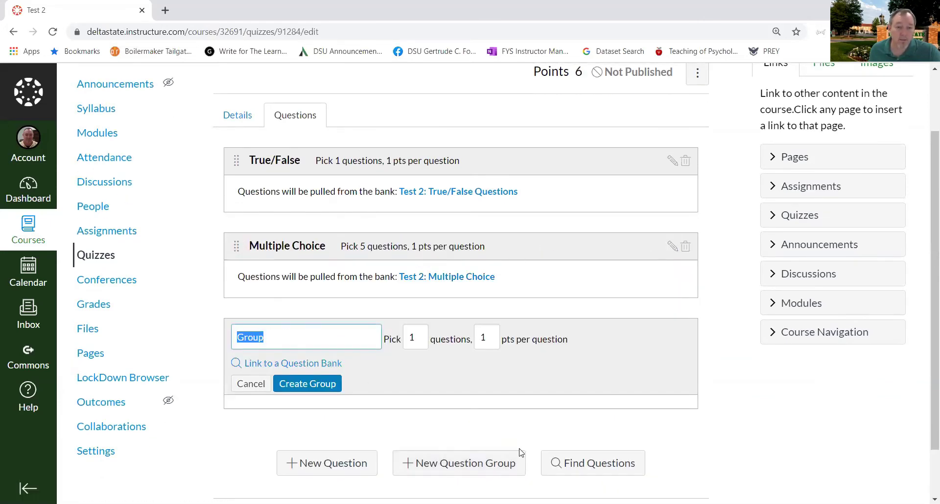
{"action": "type", "text": "Essay"}
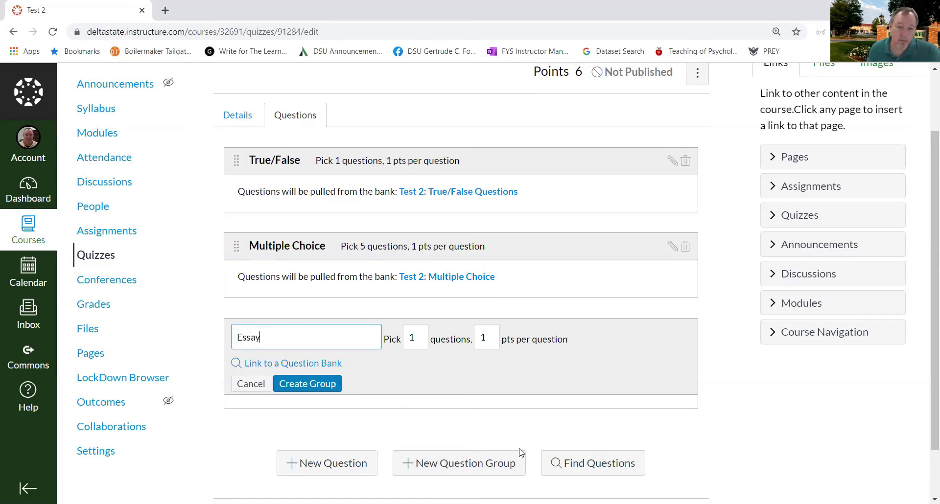
{"action": "left_click", "coordinate": [292, 364]}
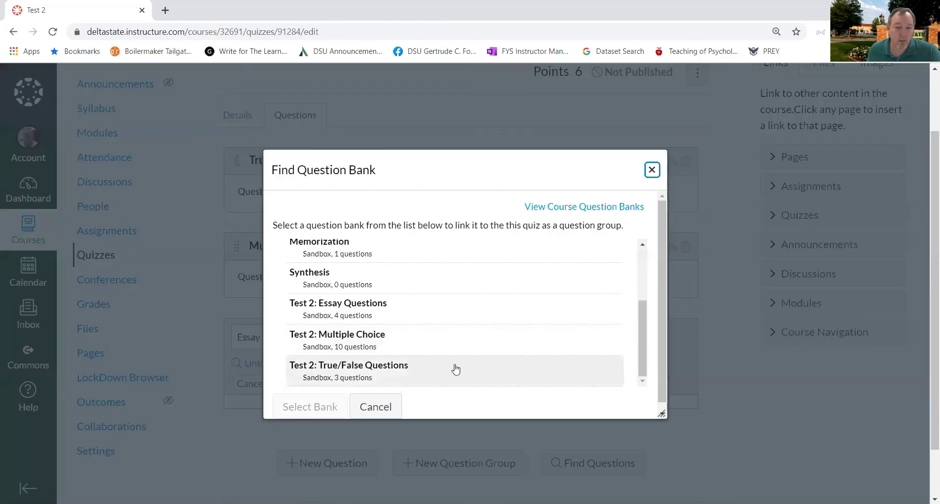
{"action": "left_click", "coordinate": [365, 306]}
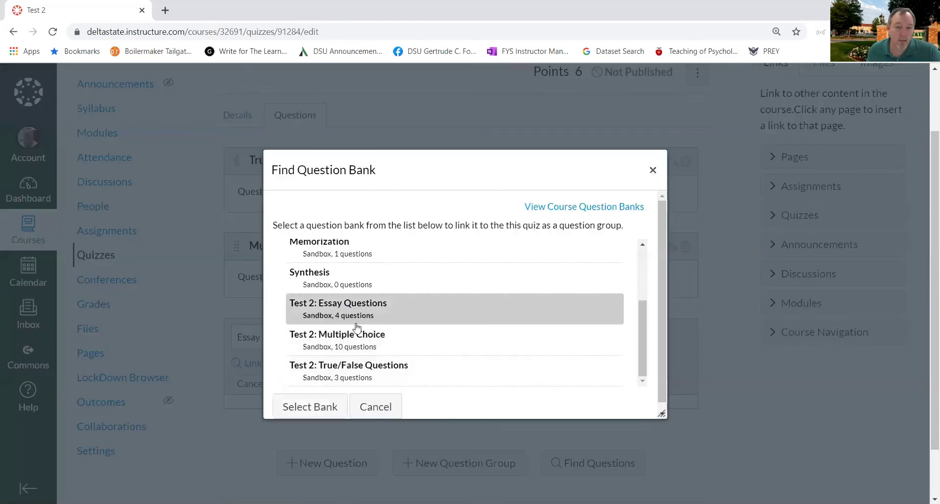
{"action": "left_click", "coordinate": [309, 408]}
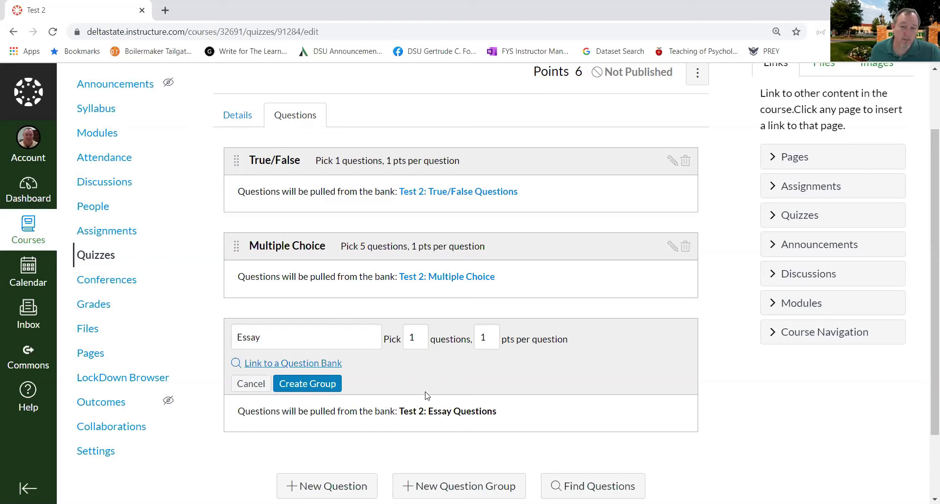
{"action": "scroll", "coordinate": [719, 393], "scroll_direction": "down", "scroll_amount": 3}
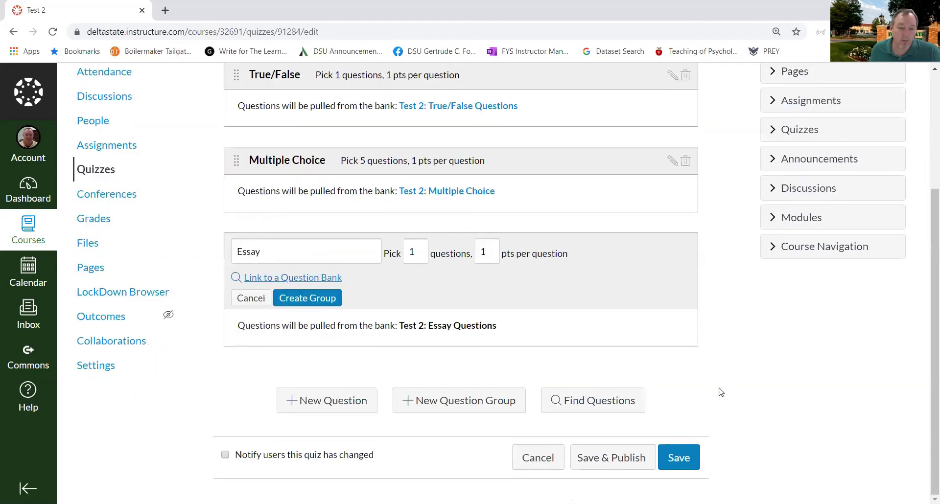
{"action": "left_click", "coordinate": [682, 465]}
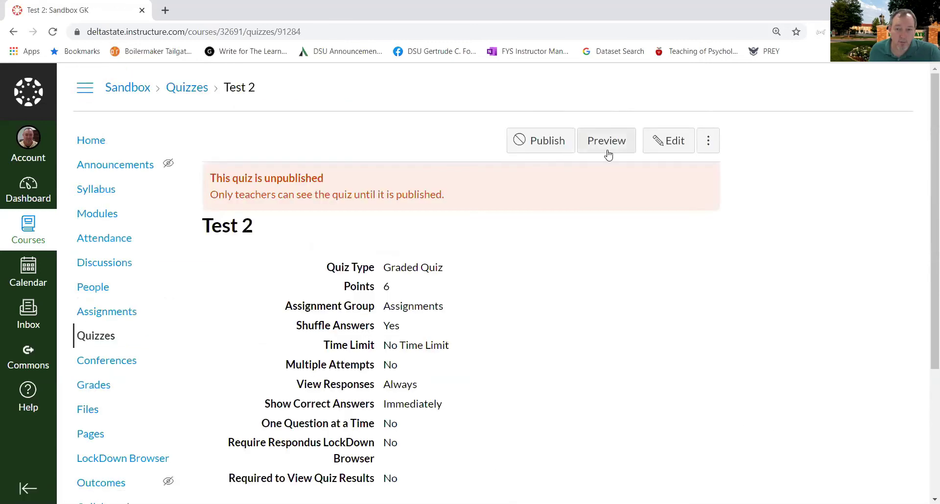
- Preview Test 2's six 1-point questions, then return to editing the quiz
{"action": "left_click", "coordinate": [607, 147]}
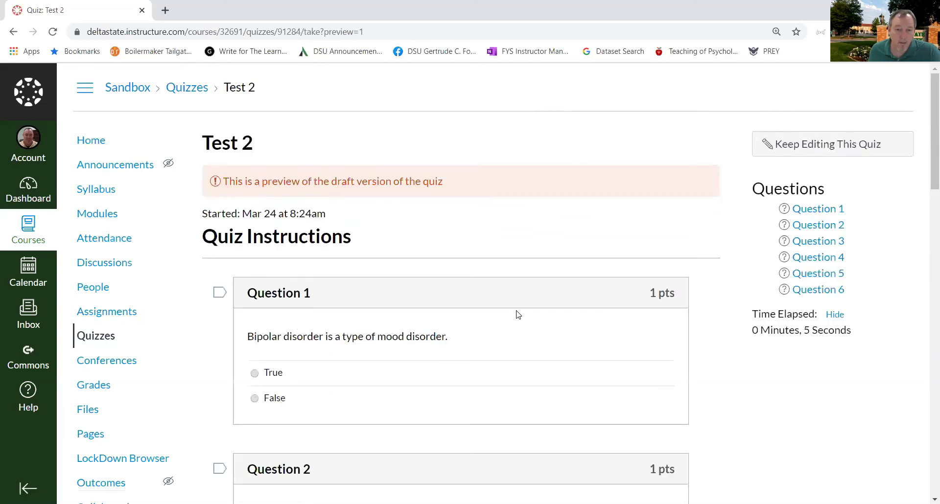
{"action": "scroll", "coordinate": [518, 314], "scroll_direction": "down", "scroll_amount": 4}
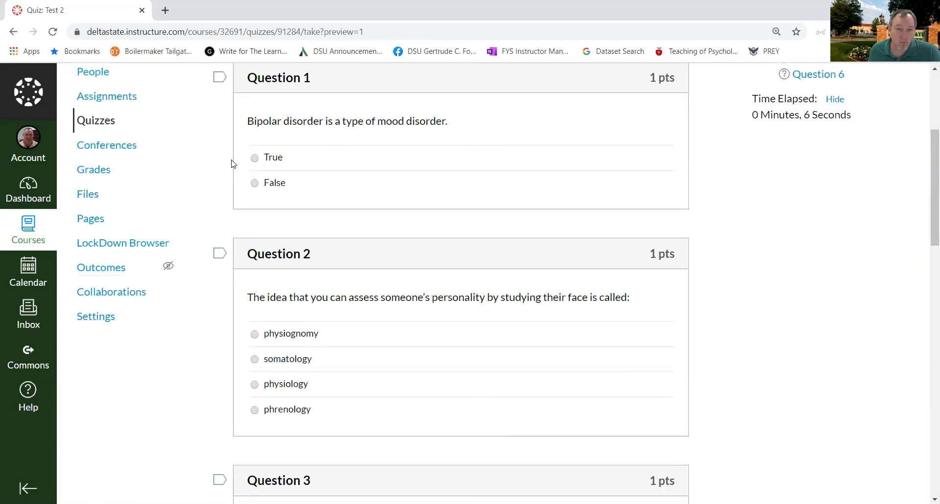
{"action": "scroll", "coordinate": [749, 243], "scroll_direction": "up", "scroll_amount": 2}
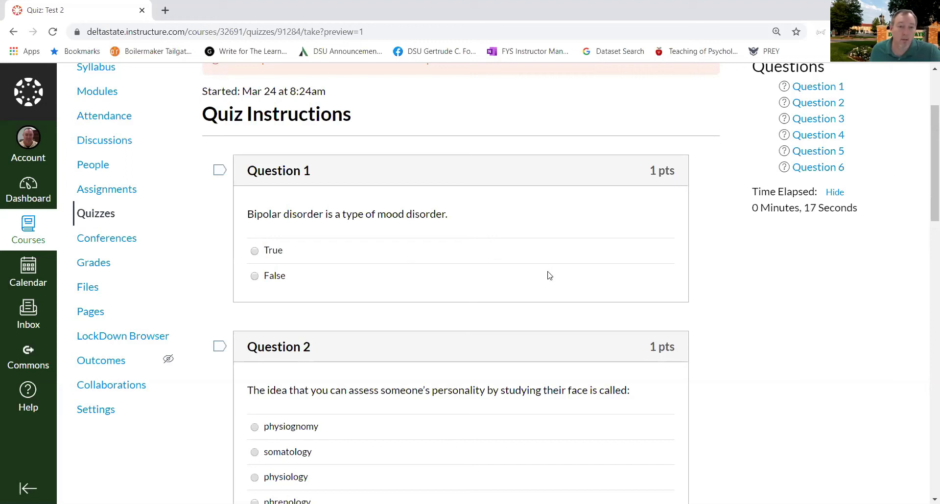
{"action": "scroll", "coordinate": [549, 275], "scroll_direction": "down", "scroll_amount": 3}
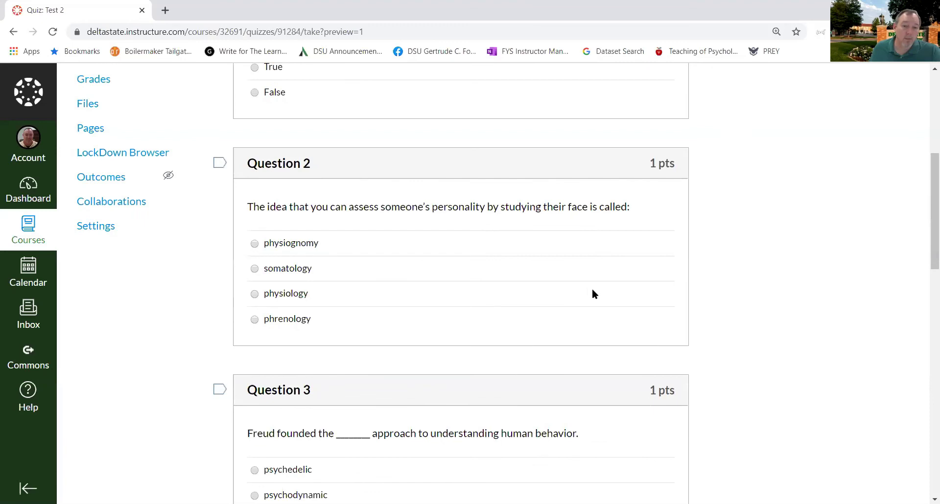
{"action": "scroll", "coordinate": [592, 293], "scroll_direction": "down", "scroll_amount": 9}
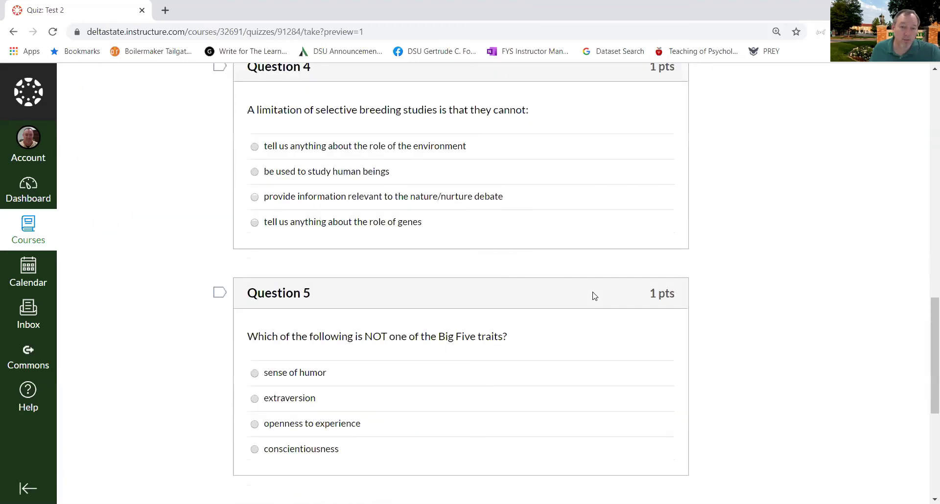
{"action": "scroll", "coordinate": [595, 299], "scroll_direction": "up", "scroll_amount": 10}
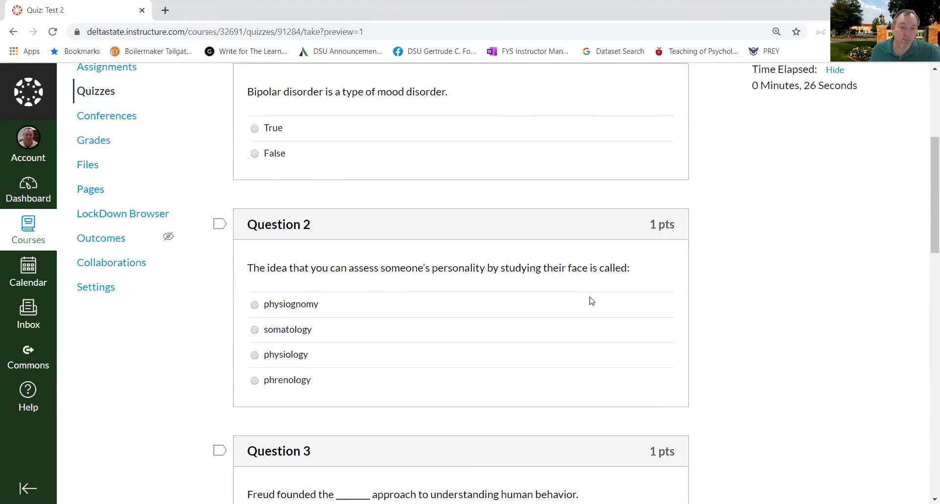
{"action": "scroll", "coordinate": [590, 293], "scroll_direction": "down", "scroll_amount": 7}
{"action": "scroll", "coordinate": [595, 297], "scroll_direction": "down", "scroll_amount": 6}
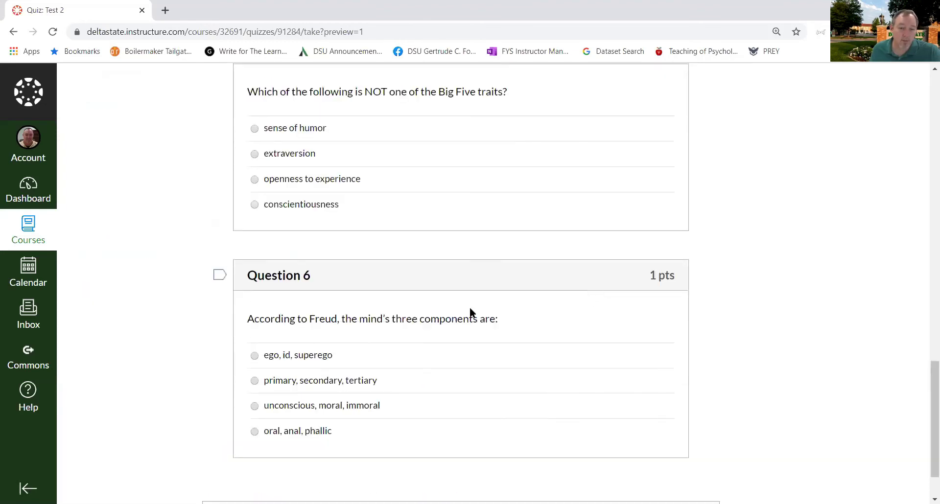
{"action": "scroll", "coordinate": [473, 312], "scroll_direction": "up", "scroll_amount": 12}
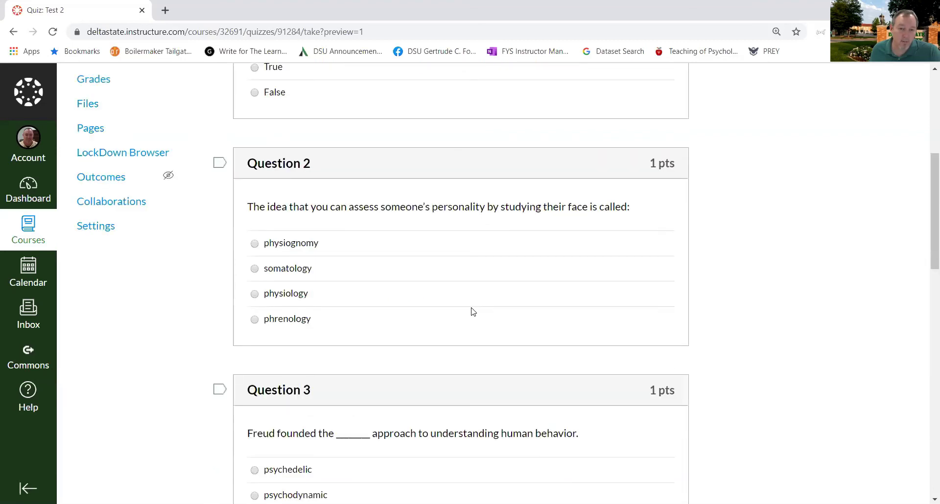
{"action": "scroll", "coordinate": [473, 312], "scroll_direction": "down", "scroll_amount": 11}
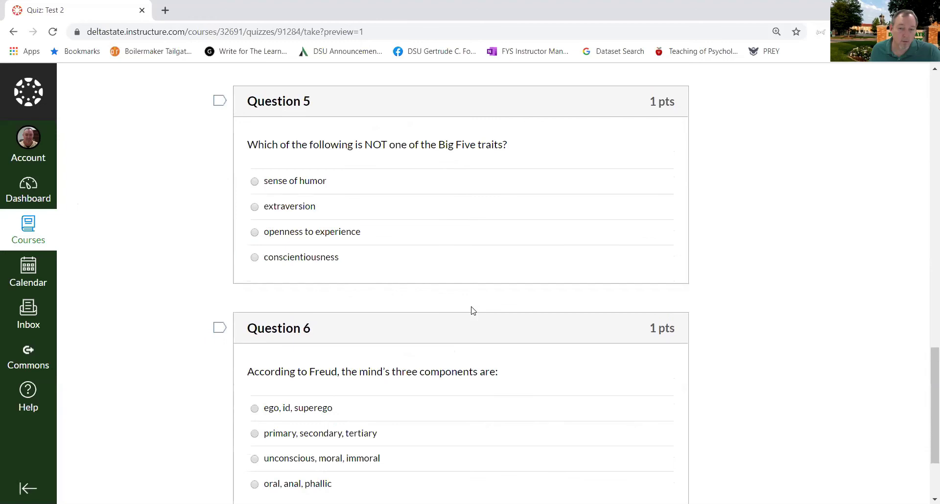
{"action": "scroll", "coordinate": [472, 311], "scroll_direction": "down", "scroll_amount": 2}
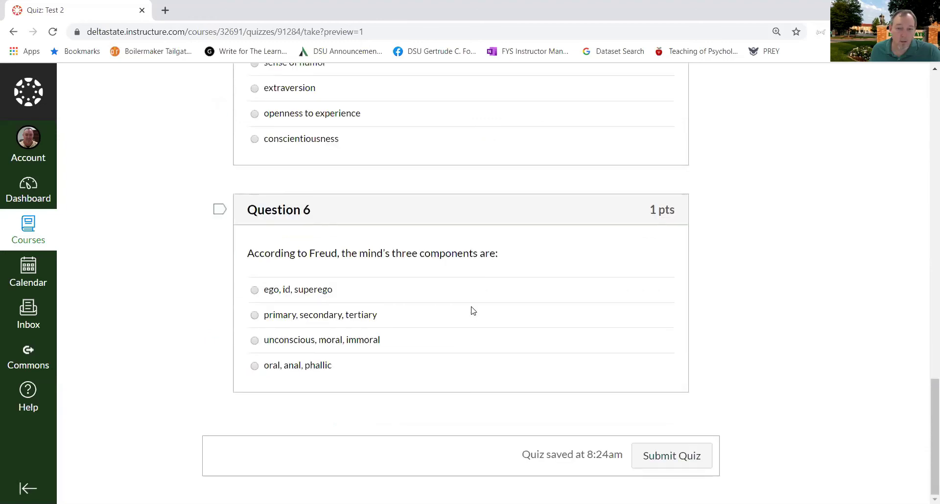
{"action": "scroll", "coordinate": [473, 308], "scroll_direction": "up", "scroll_amount": 13}
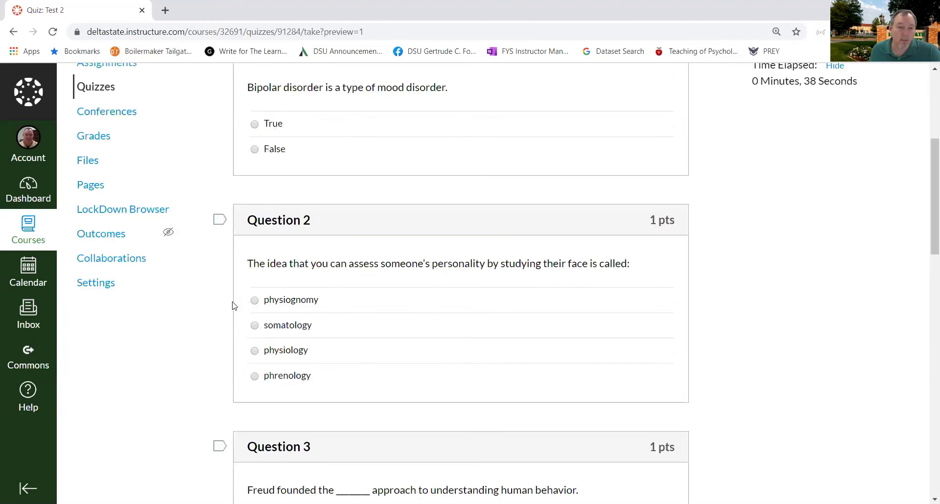
{"action": "scroll", "coordinate": [115, 368], "scroll_direction": "up", "scroll_amount": 5}
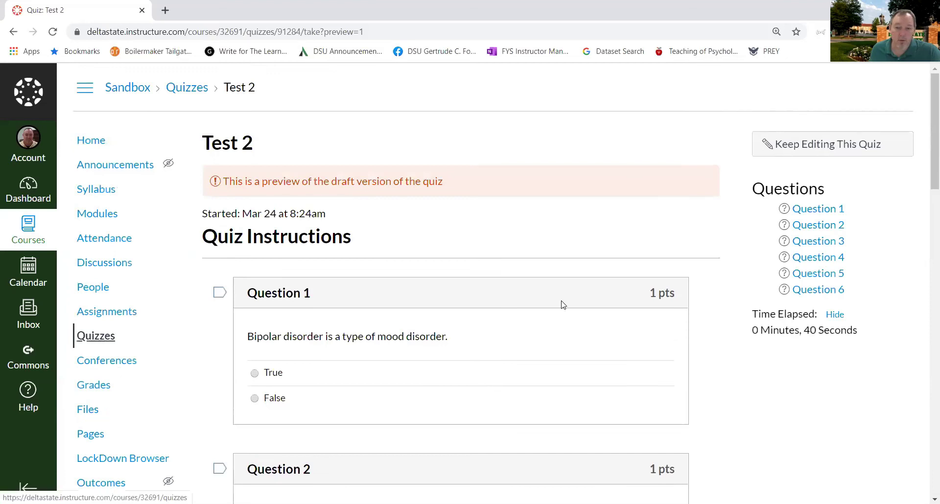
{"action": "scroll", "coordinate": [573, 319], "scroll_direction": "down", "scroll_amount": 18}
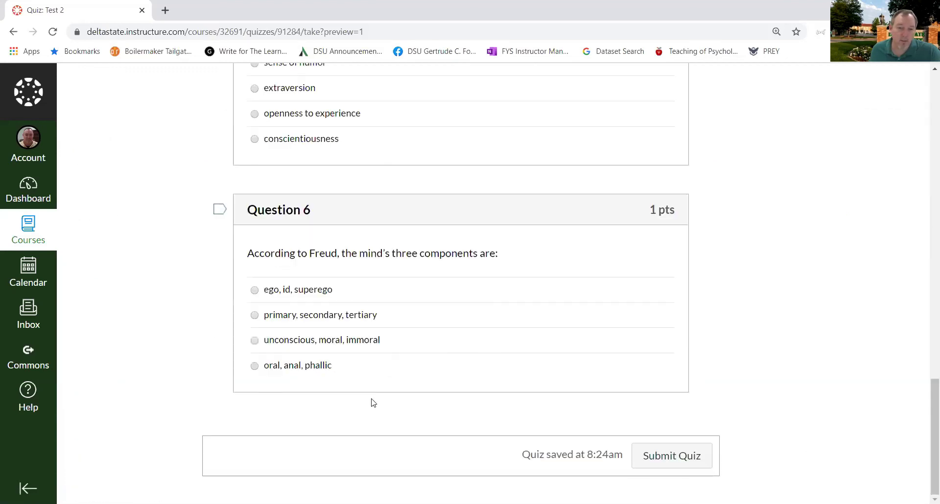
{"action": "scroll", "coordinate": [394, 416], "scroll_direction": "up", "scroll_amount": 17}
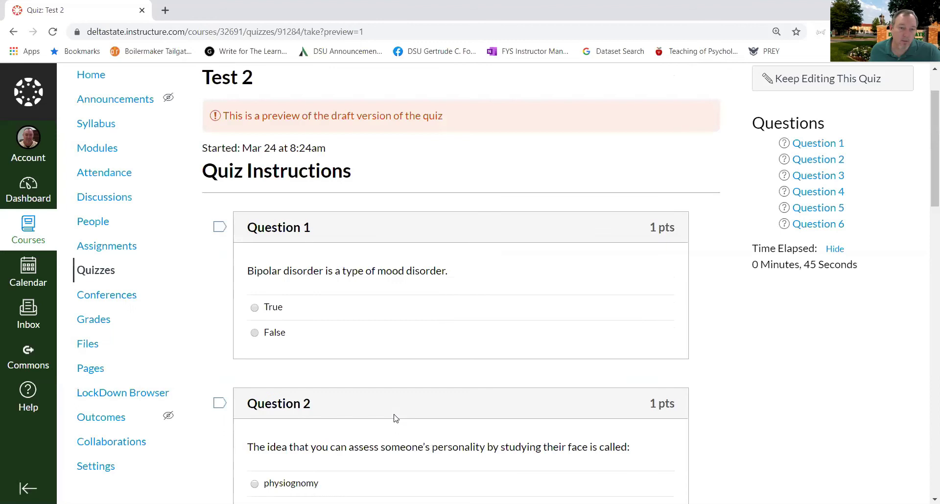
{"action": "scroll", "coordinate": [372, 416], "scroll_direction": "up", "scroll_amount": 1}
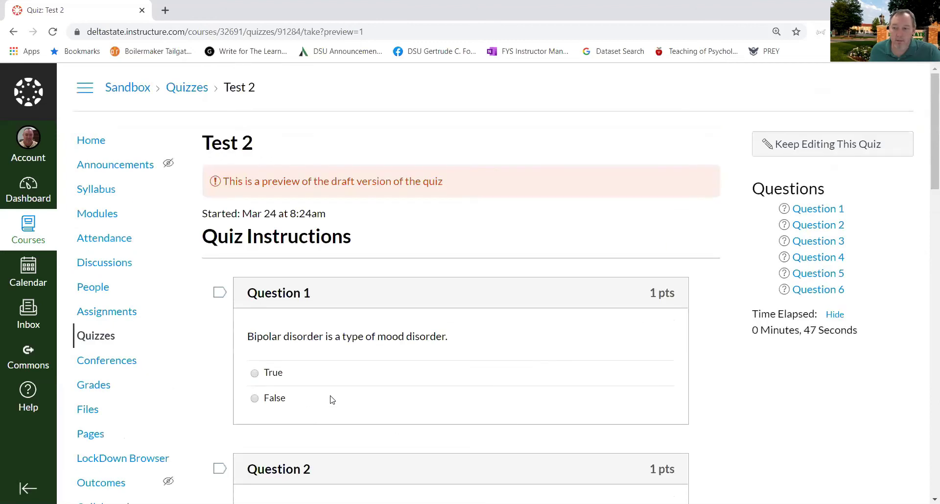
{"action": "left_click", "coordinate": [827, 144]}
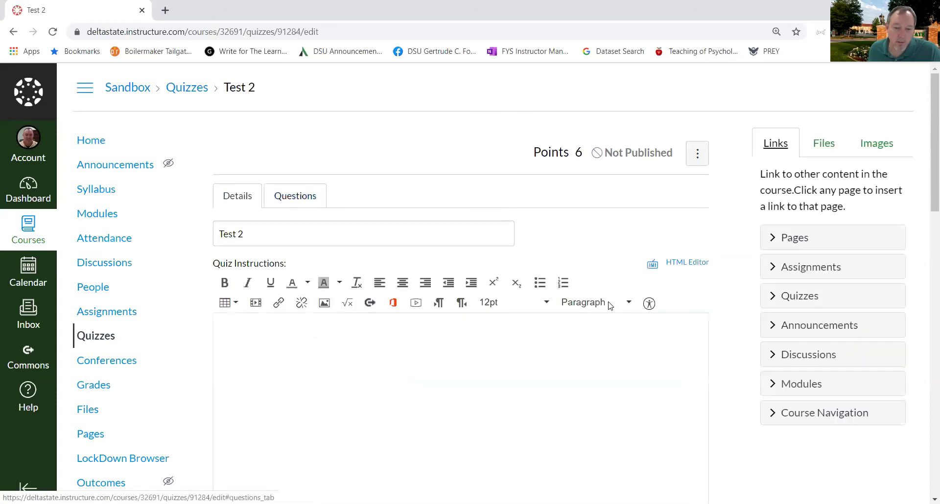
- Create an 'Essay' group pulling from the Test 2: Essay Questions bank, bringing the quiz to 7 points, and preview it
{"action": "scroll", "coordinate": [569, 387], "scroll_direction": "down", "scroll_amount": 1}
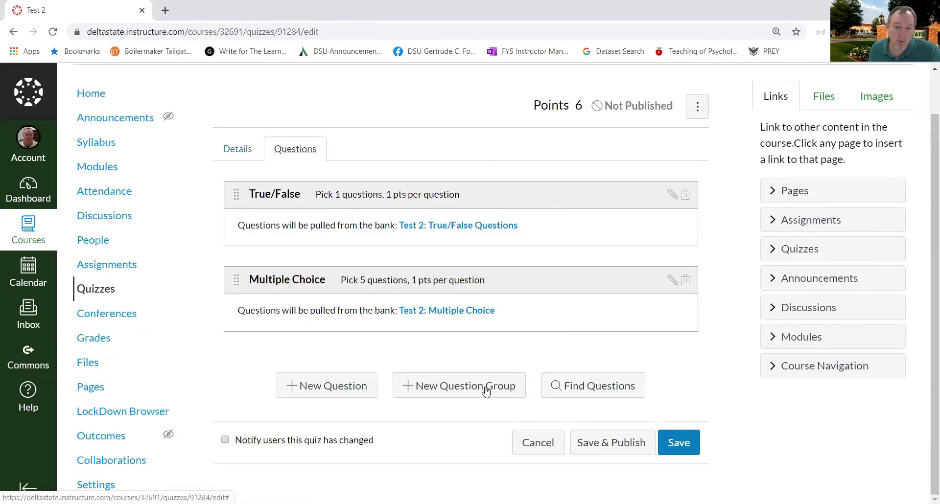
{"action": "left_click", "coordinate": [484, 388]}
{"action": "type", "text": "E"}
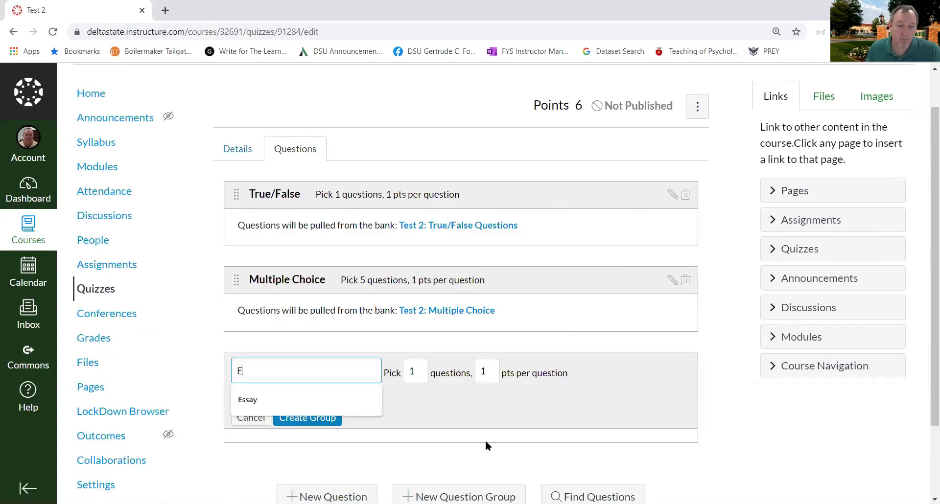
{"action": "type", "text": "ssay"}
{"action": "left_click", "coordinate": [336, 399]}
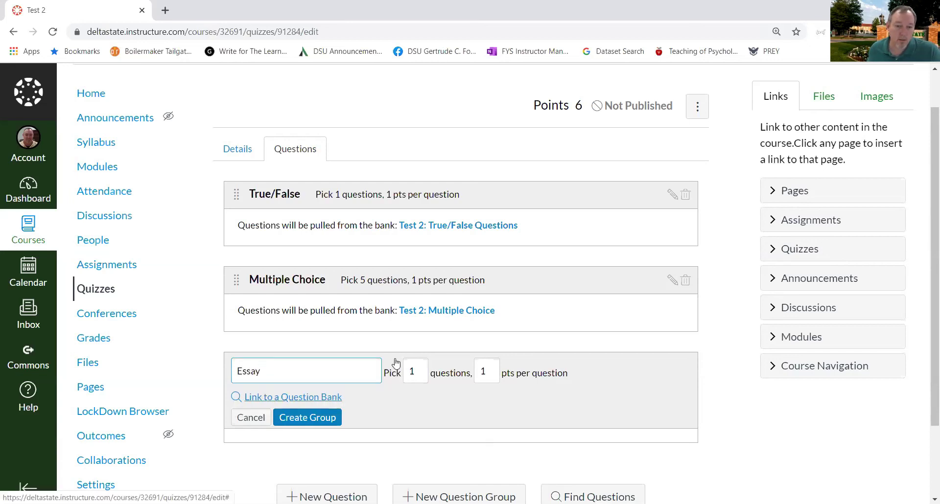
{"action": "scroll", "coordinate": [429, 337], "scroll_direction": "down", "scroll_amount": 3}
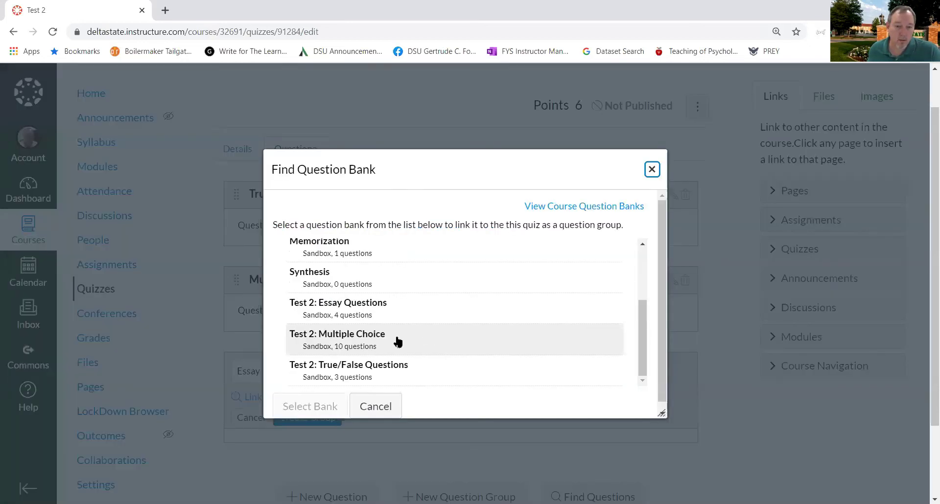
{"action": "left_click", "coordinate": [373, 304]}
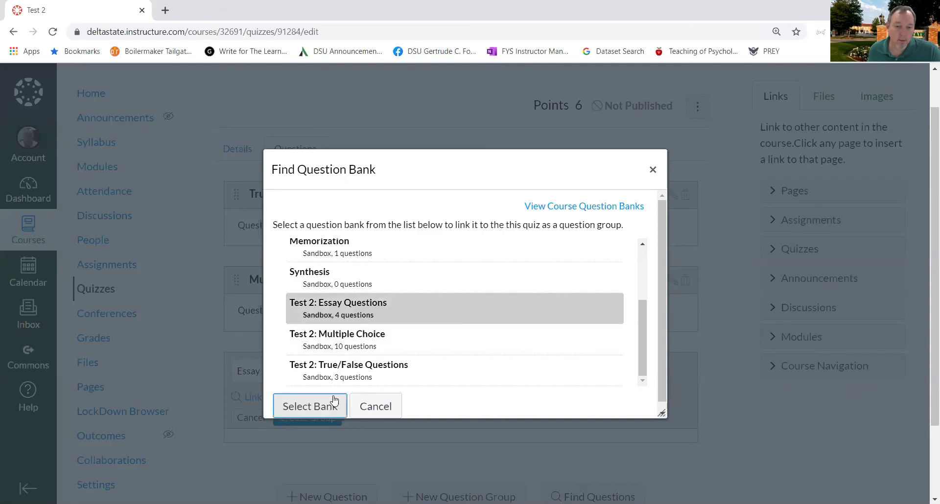
{"action": "left_click", "coordinate": [310, 415]}
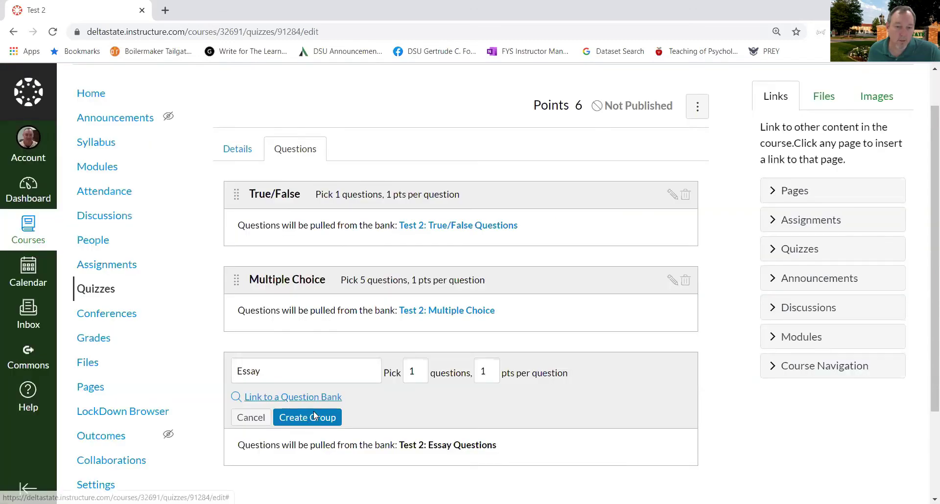
{"action": "left_click", "coordinate": [312, 418]}
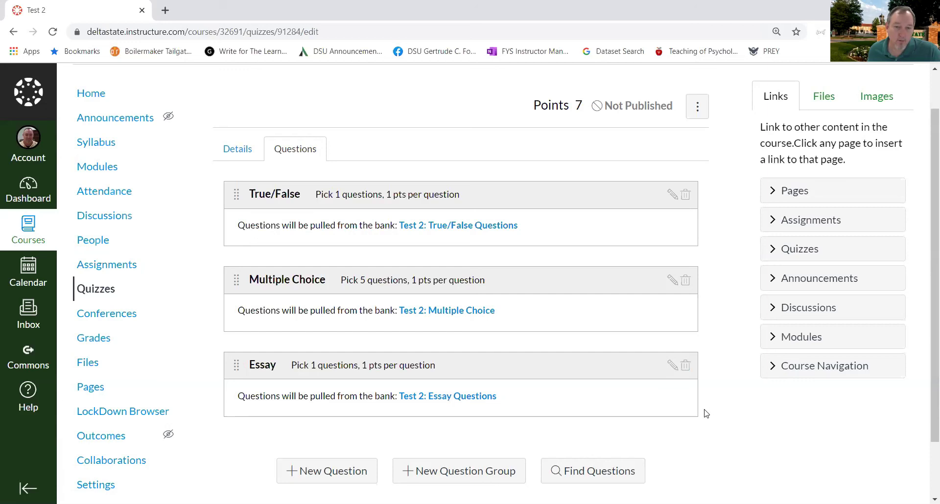
{"action": "scroll", "coordinate": [706, 414], "scroll_direction": "down", "scroll_amount": 2}
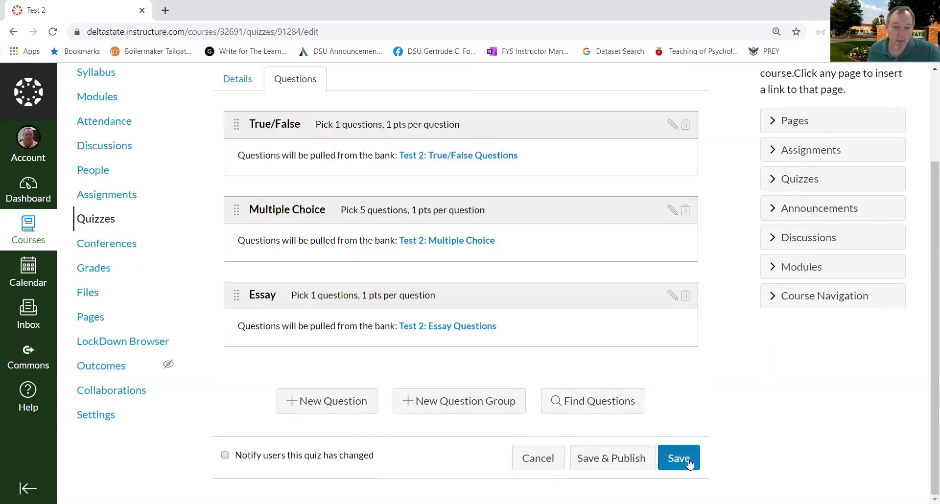
{"action": "left_click", "coordinate": [607, 155]}
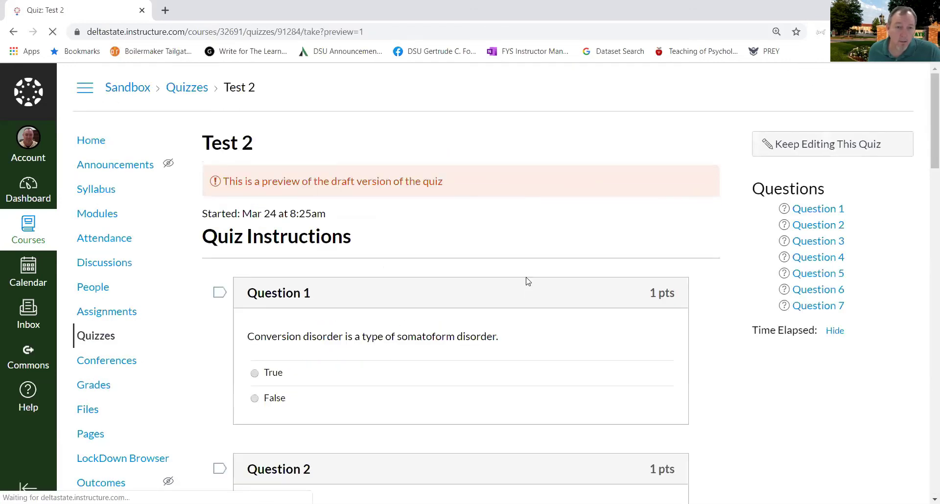
- Scroll through all seven preview questions down to the theorist-grouping essay, then back up
{"action": "scroll", "coordinate": [259, 167], "scroll_direction": "down", "scroll_amount": 1}
{"action": "scroll", "coordinate": [514, 166], "scroll_direction": "down", "scroll_amount": 3}
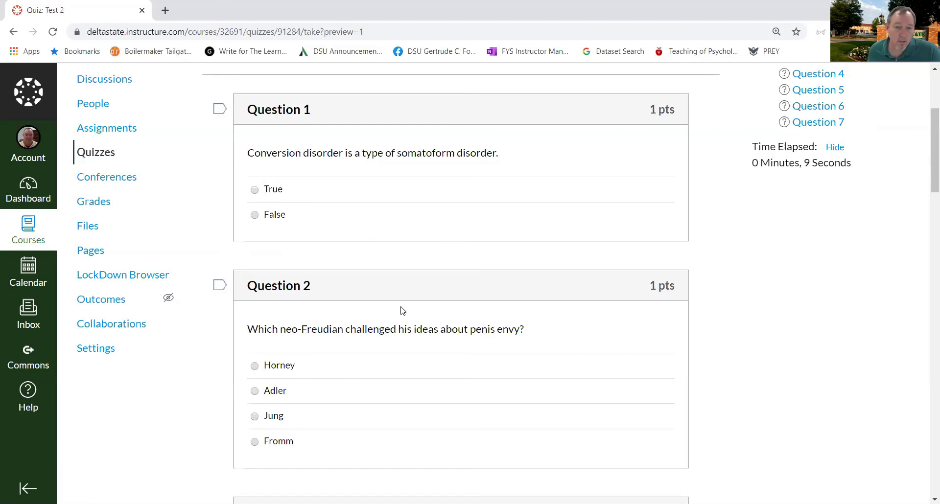
{"action": "scroll", "coordinate": [399, 311], "scroll_direction": "down", "scroll_amount": 1}
{"action": "scroll", "coordinate": [400, 356], "scroll_direction": "down", "scroll_amount": 3}
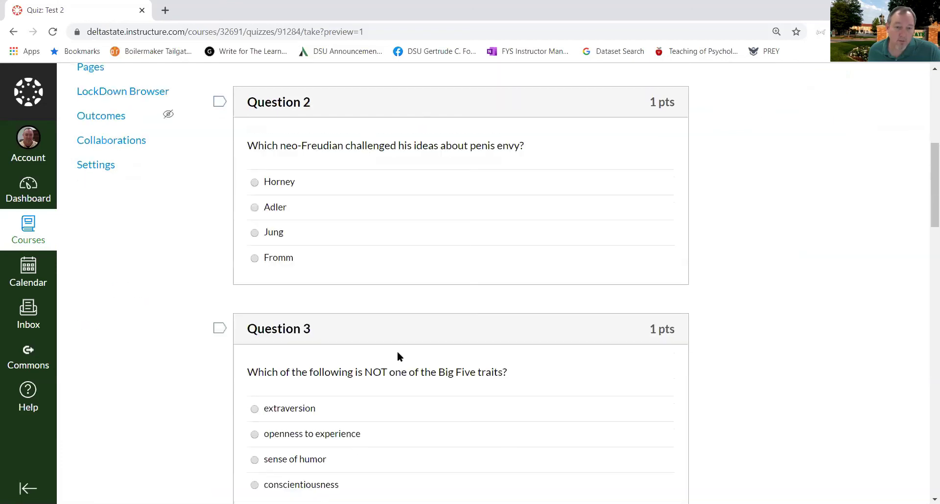
{"action": "scroll", "coordinate": [398, 353], "scroll_direction": "down", "scroll_amount": 3}
{"action": "scroll", "coordinate": [398, 353], "scroll_direction": "down", "scroll_amount": 3}
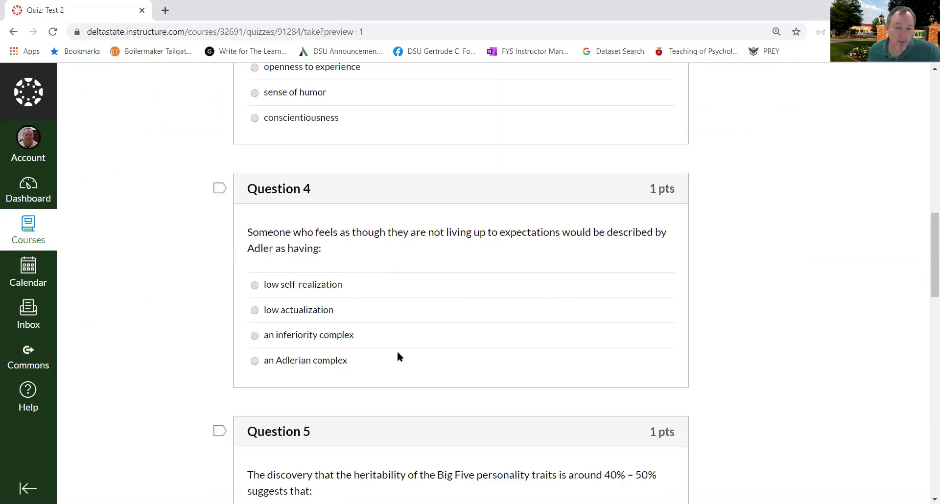
{"action": "scroll", "coordinate": [397, 357], "scroll_direction": "down", "scroll_amount": 1}
{"action": "scroll", "coordinate": [398, 356], "scroll_direction": "down", "scroll_amount": 15}
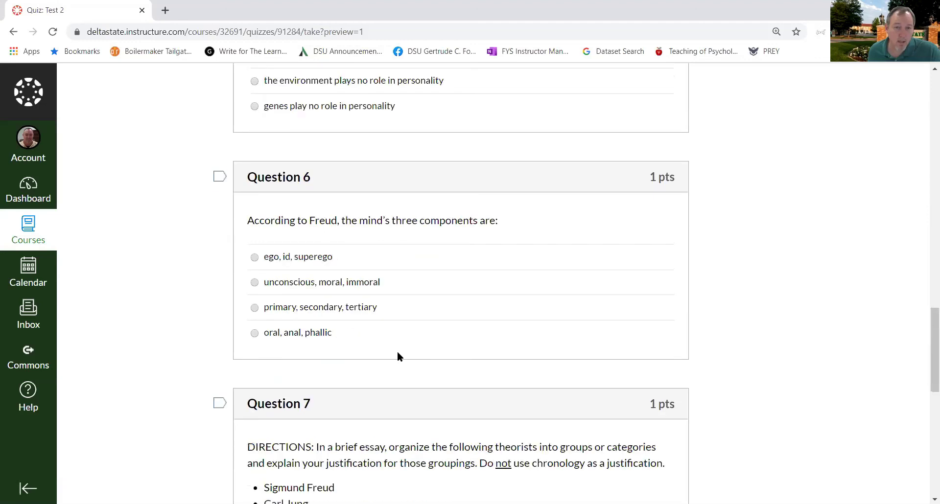
{"action": "scroll", "coordinate": [294, 201], "scroll_direction": "up", "scroll_amount": 2}
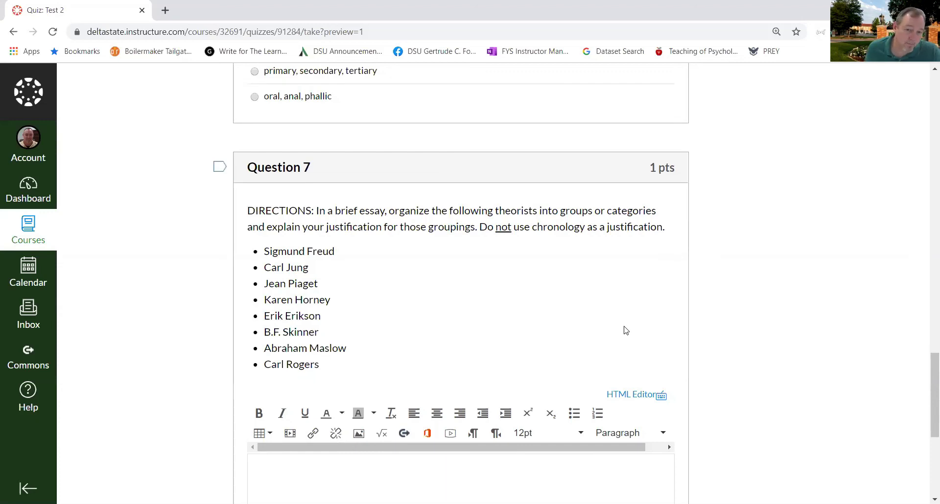
{"action": "scroll", "coordinate": [626, 331], "scroll_direction": "down", "scroll_amount": 6}
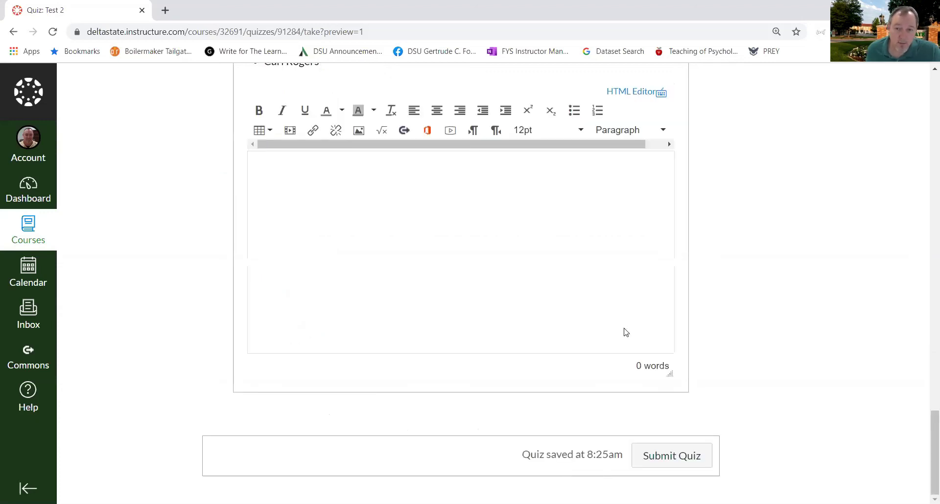
{"action": "scroll", "coordinate": [624, 331], "scroll_direction": "up", "scroll_amount": 15}
{"action": "scroll", "coordinate": [158, 293], "scroll_direction": "up", "scroll_amount": 20}
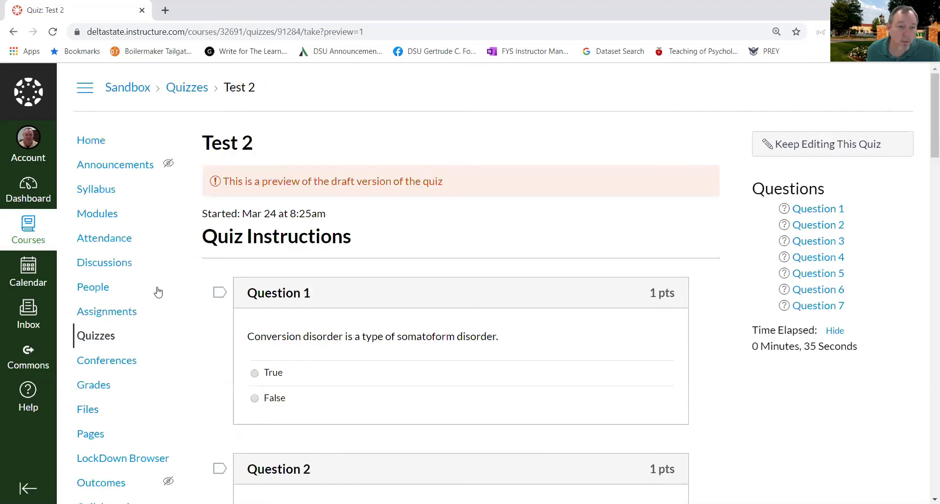